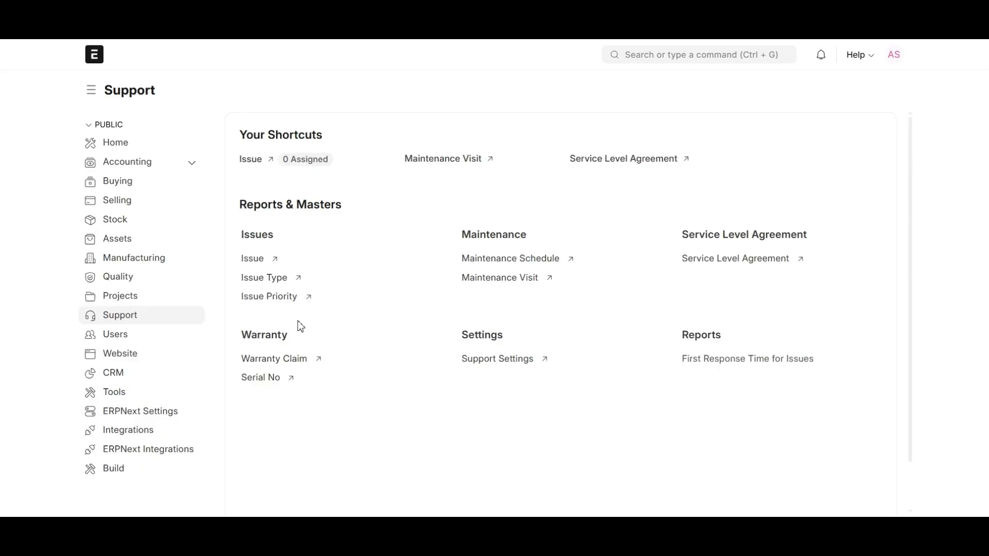
Open the Projects workspace from the sidebar to see the Open Projects chart
click(108, 300)
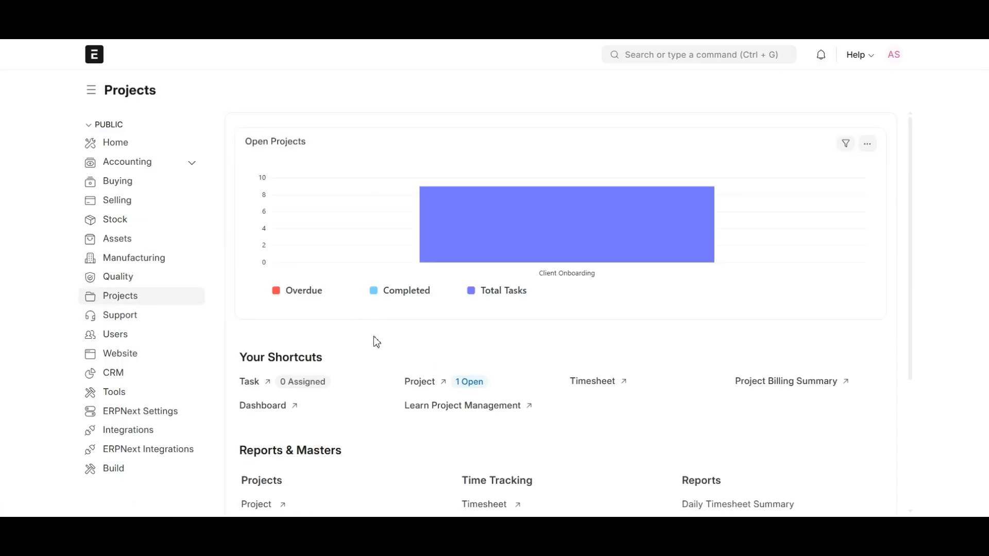
Review the Projects workspace charts, then return to the Home workspace via the ERPNext logo
scroll(334, 283, down, 1)
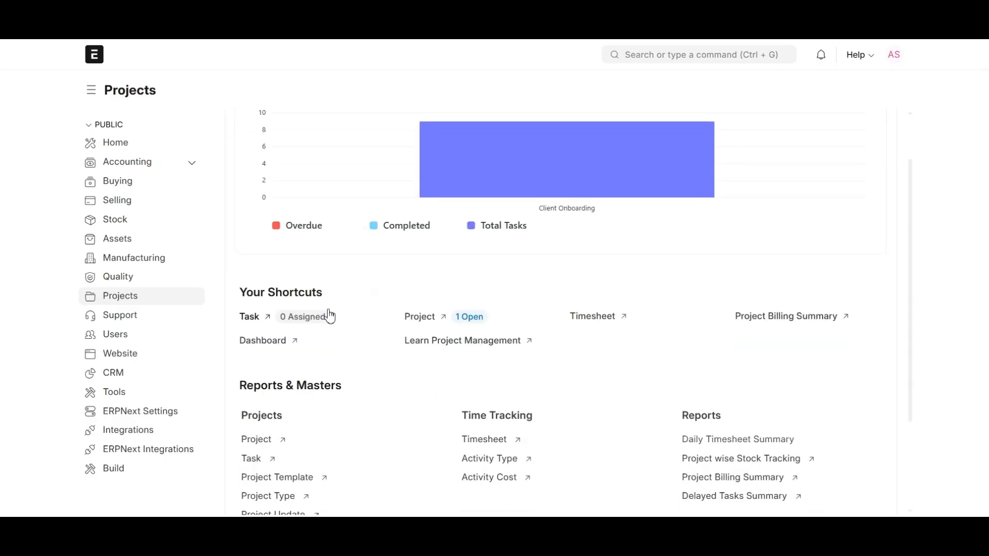
scroll(327, 315, down, 2)
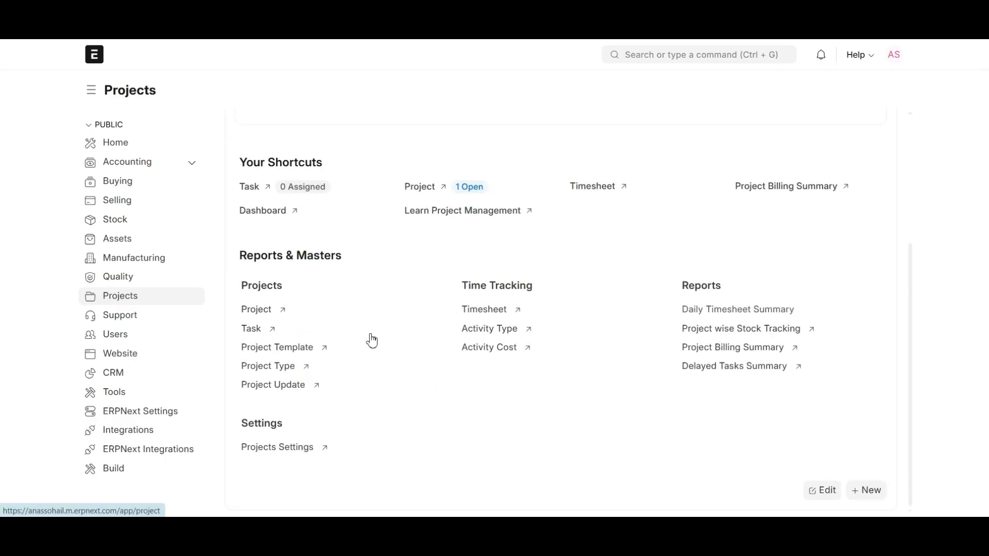
scroll(384, 341, up, 1)
scroll(383, 341, up, 2)
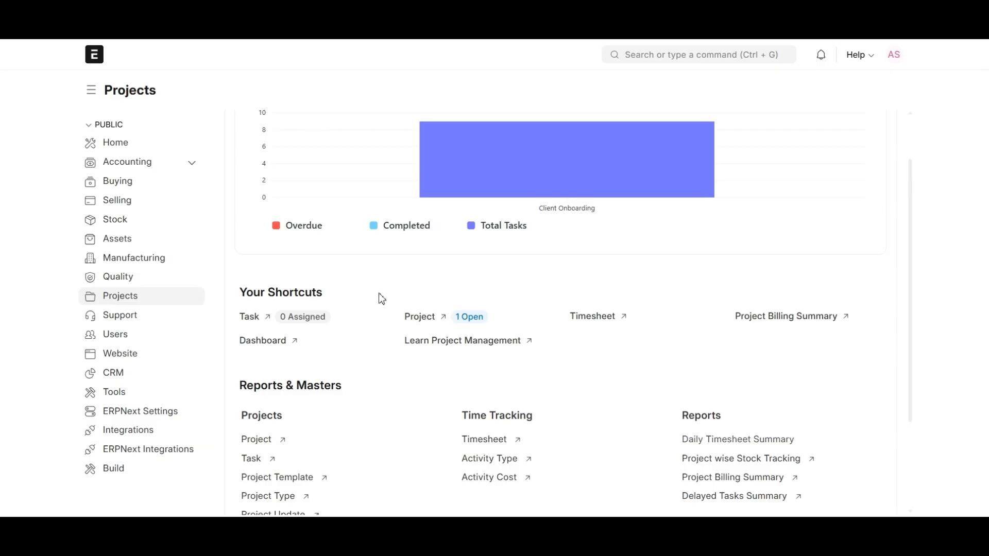
drag(479, 225, 529, 225)
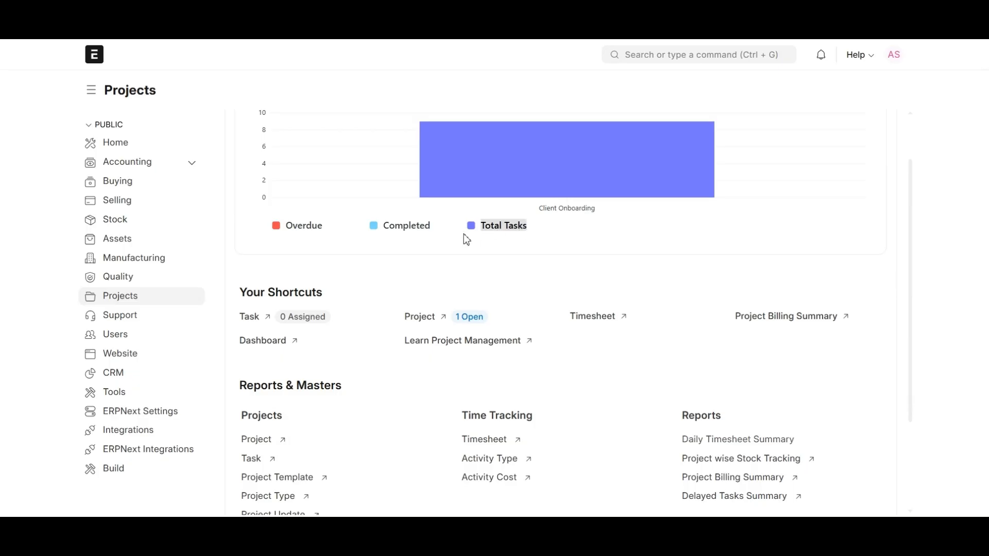
click(472, 264)
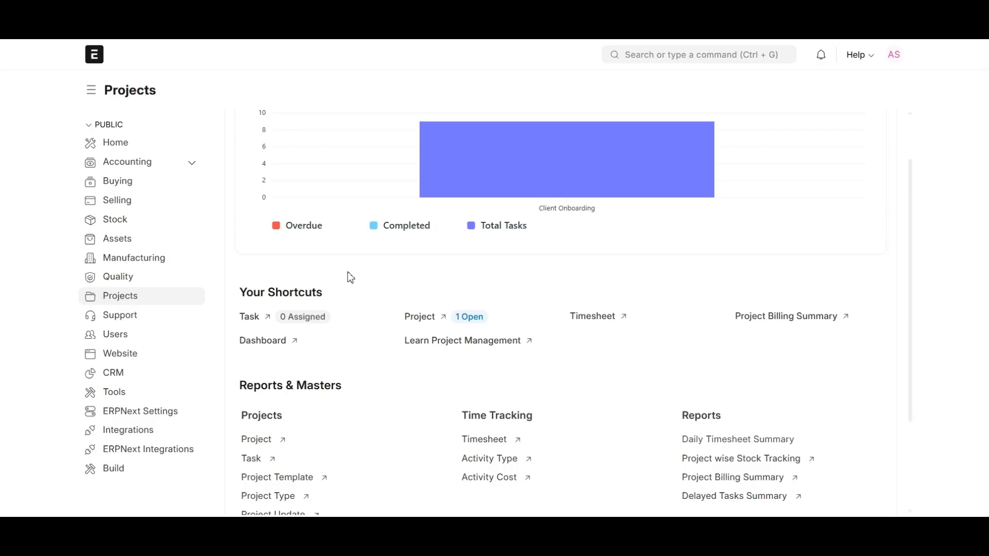
scroll(288, 279, up, 1)
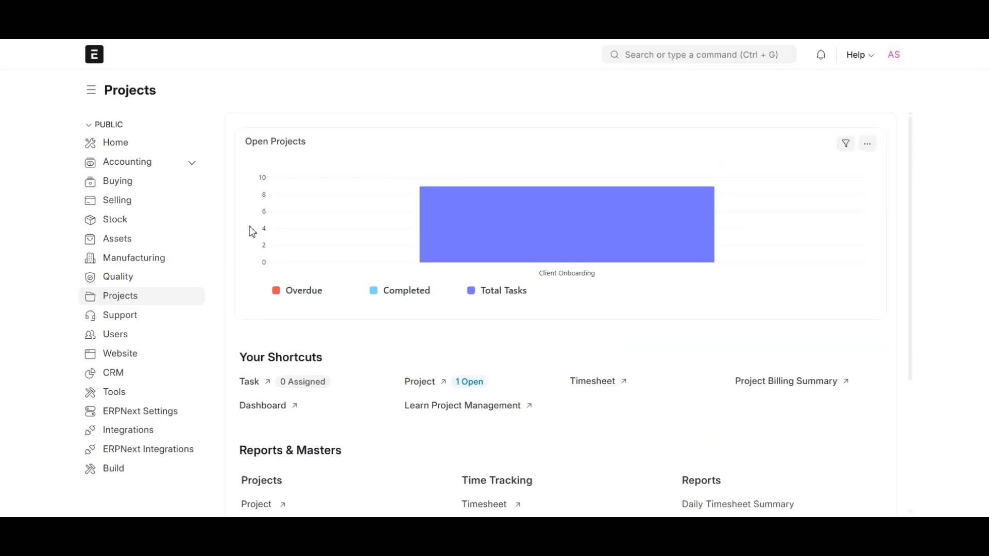
click(95, 57)
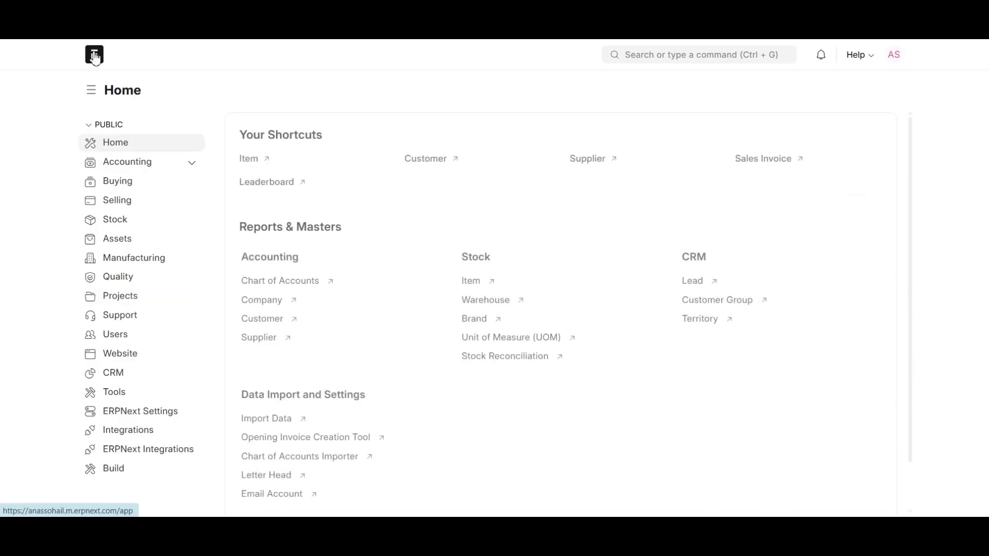
Open the Project list from Reports & Masters, showing only Client Onboarding (PROJ-0001)
click(113, 299)
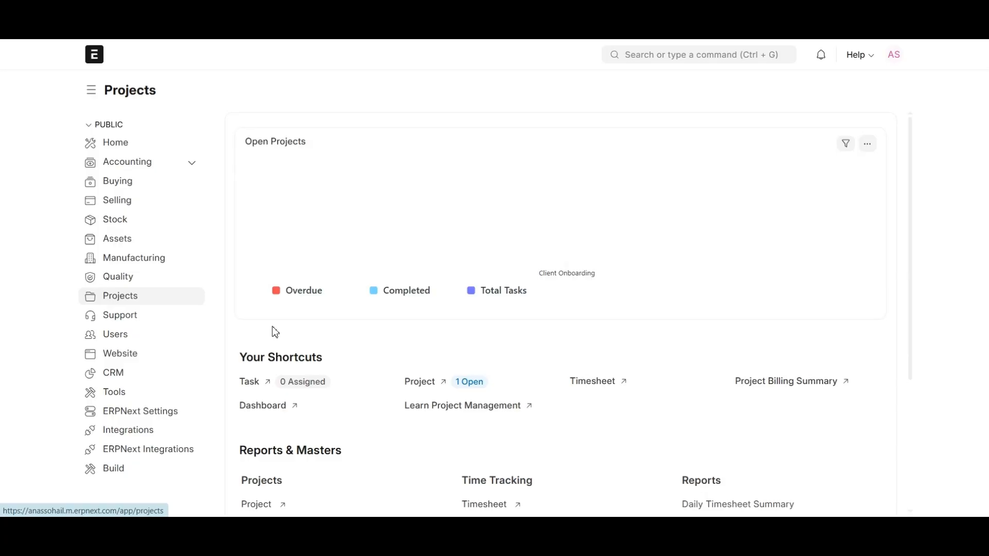
scroll(273, 331, down, 3)
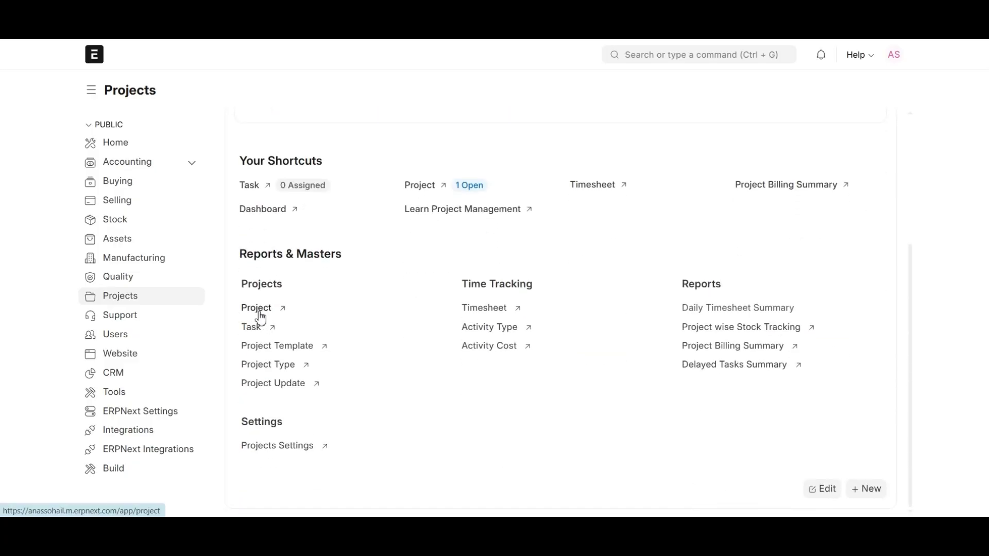
click(260, 309)
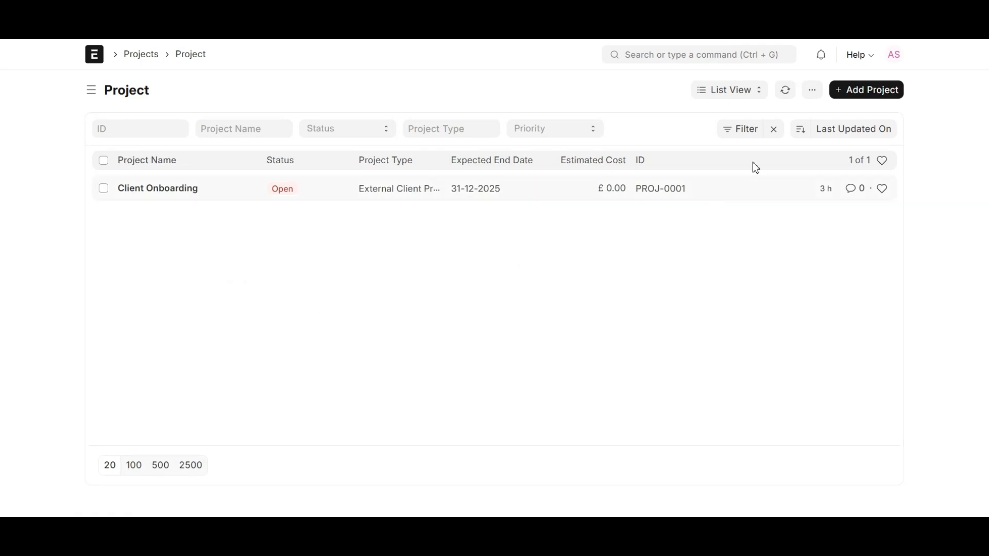
Start a blank project on the full form with series PROJ-.####, ready for the name
click(869, 99)
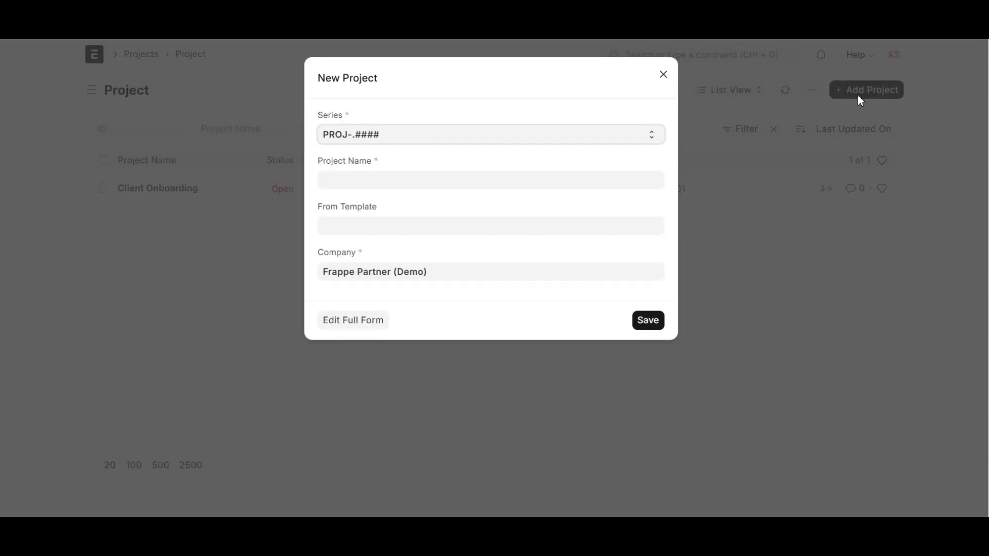
click(357, 330)
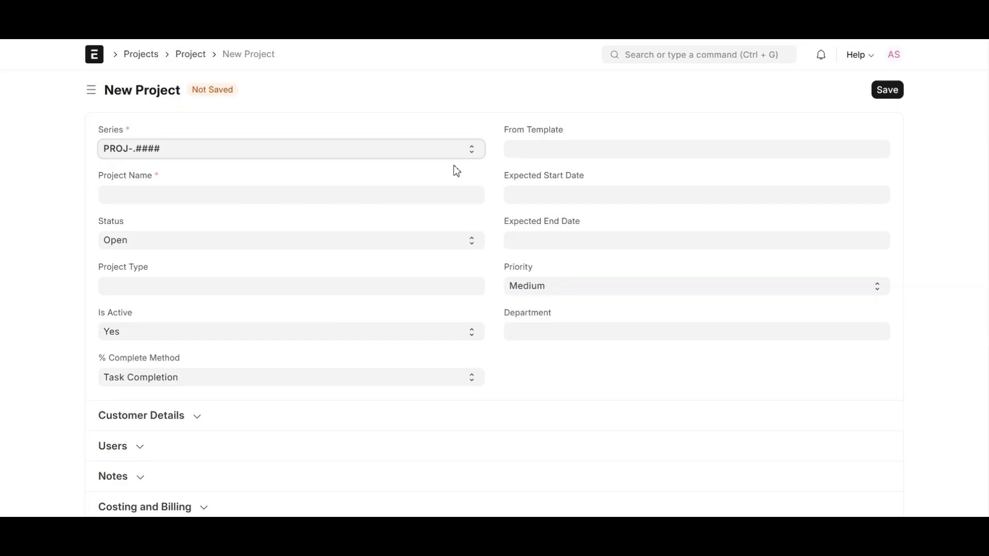
click(228, 197)
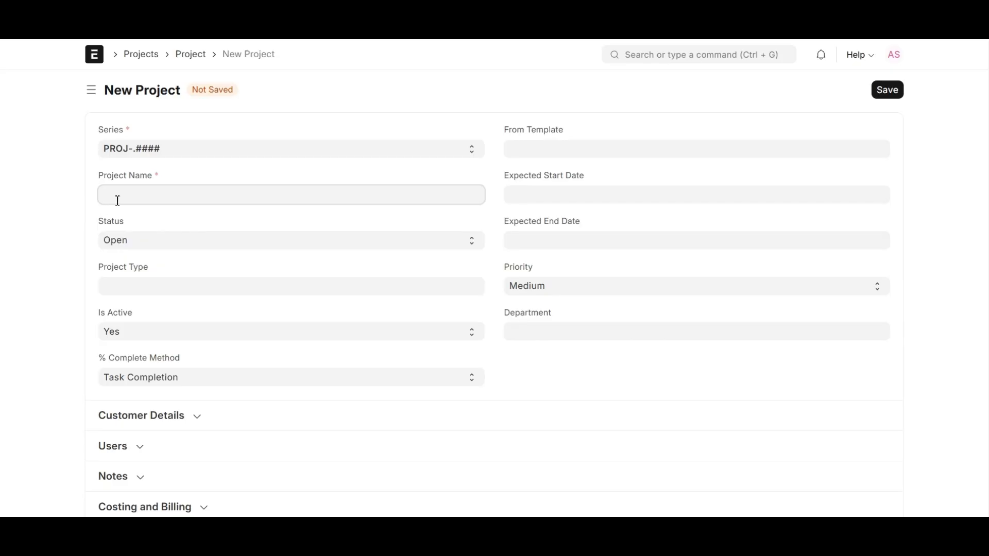
Name the project 'ERPNext Tutorial Development' and keep its status Open
text(ERPNext Tutorial Development)
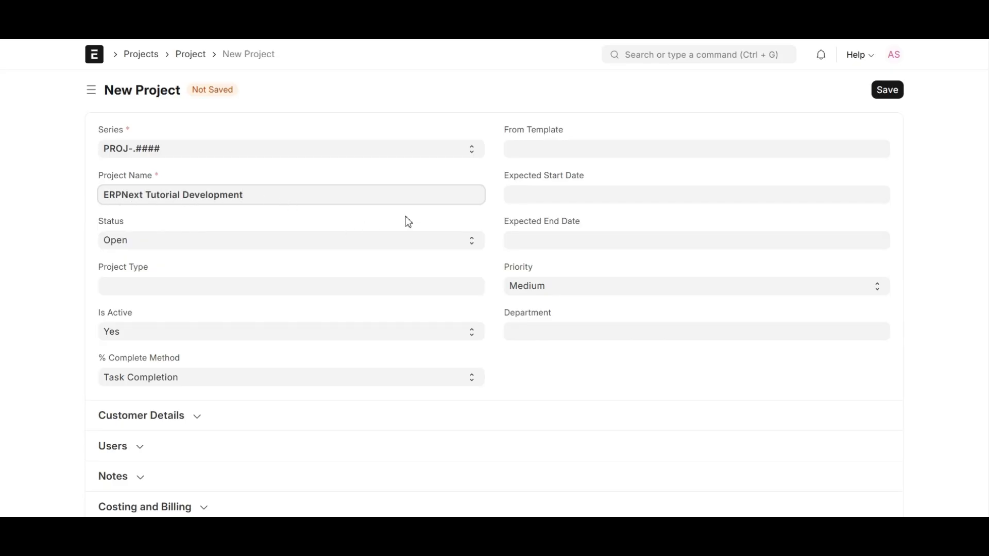
click(387, 242)
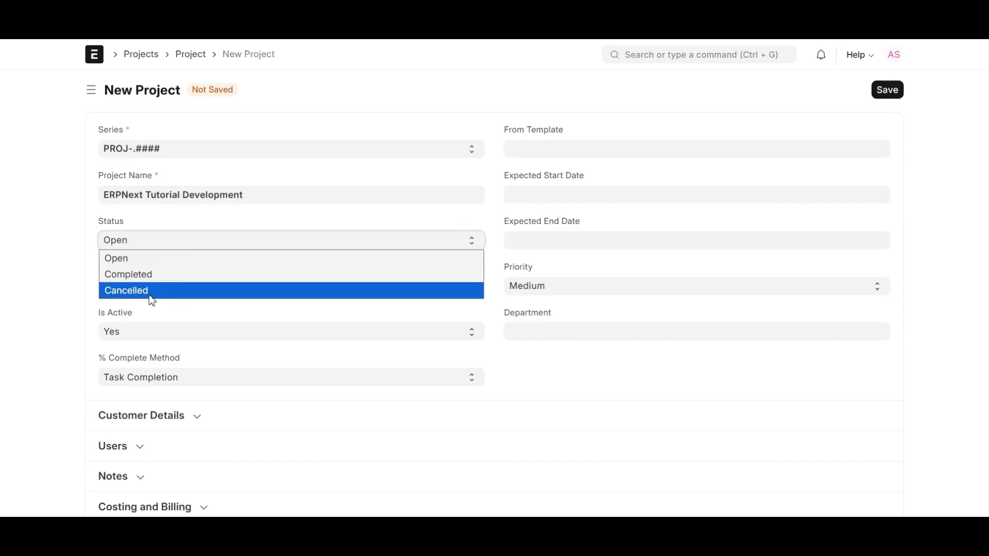
click(62, 295)
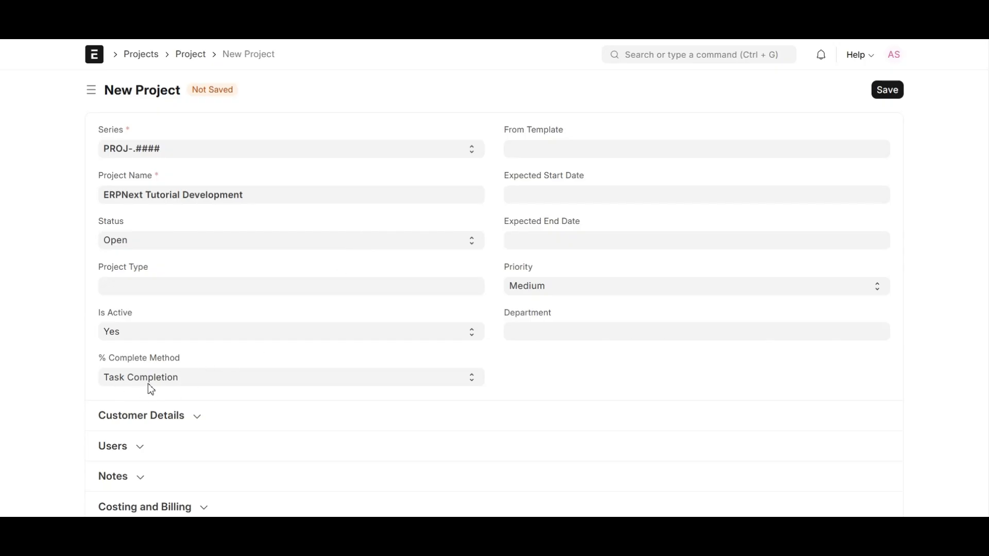
Set the dates from 26-10-2025 to 30-11-2025 and save the project as PROJ-0002
click(592, 201)
click(583, 380)
click(607, 241)
click(654, 61)
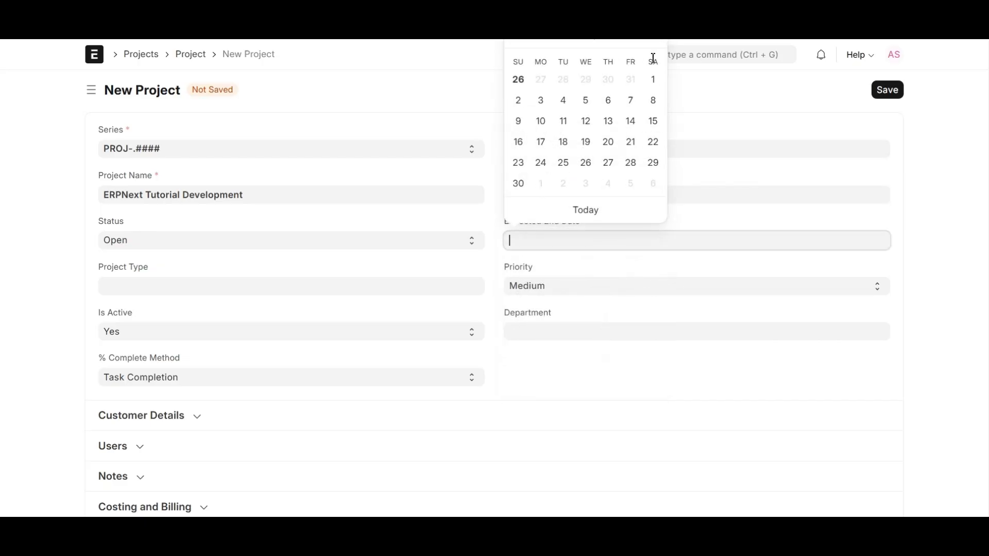
click(518, 185)
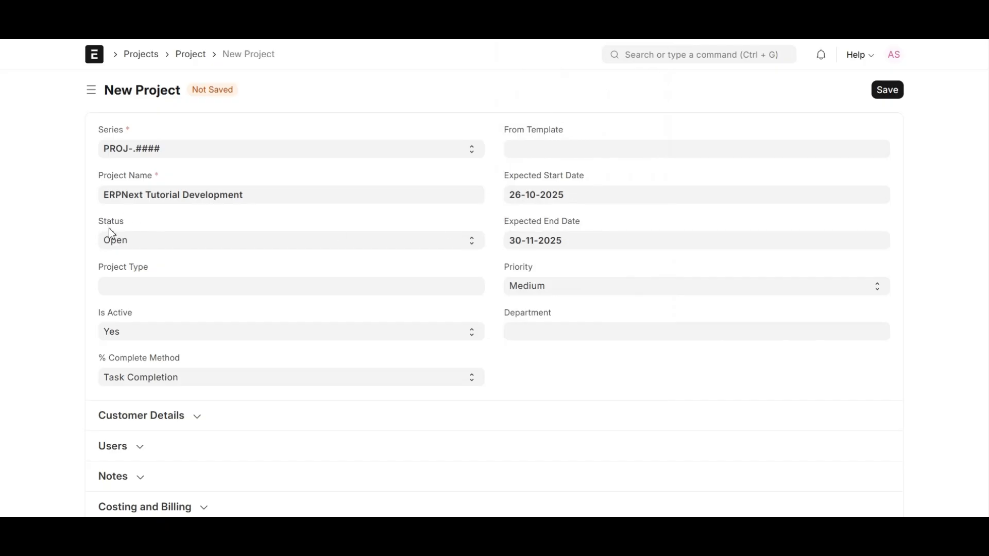
click(894, 95)
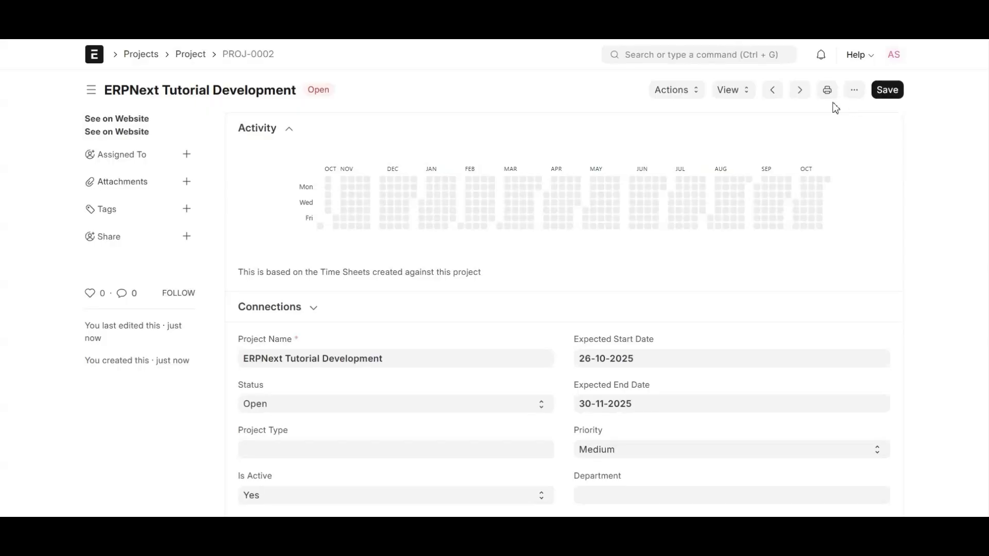
Hide the side panel so the PROJ-0002 form spans the full width
click(91, 90)
scroll(309, 294, down, 1)
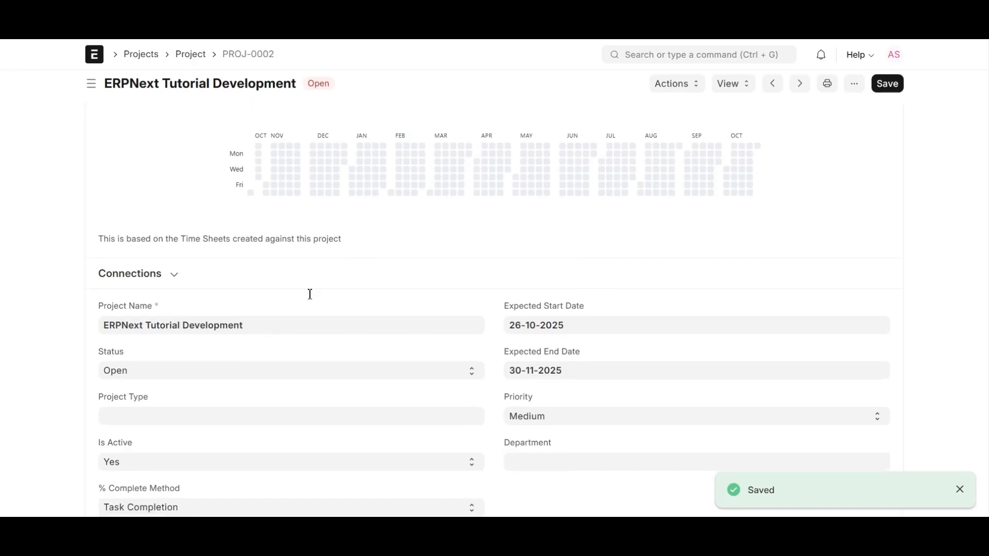
scroll(314, 290, up, 1)
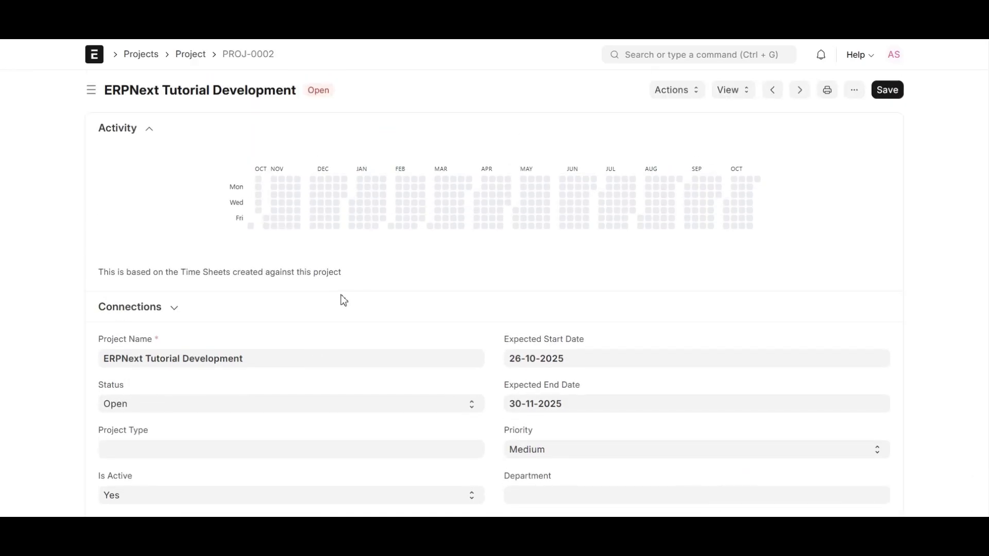
scroll(280, 265, down, 2)
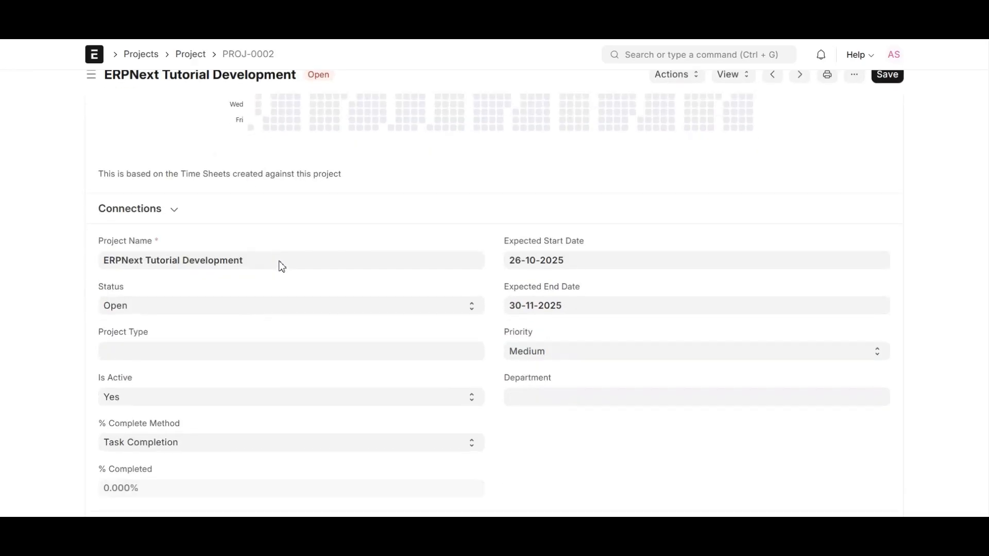
scroll(285, 267, up, 2)
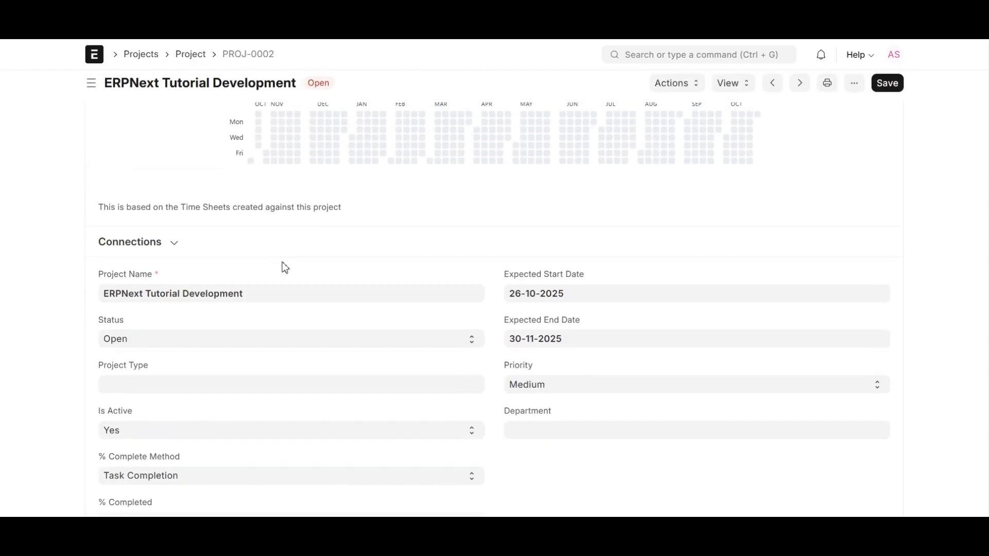
Bring up the quick New Project entry dialog with Ctrl+B, then dismiss it
key(ctrl+b)
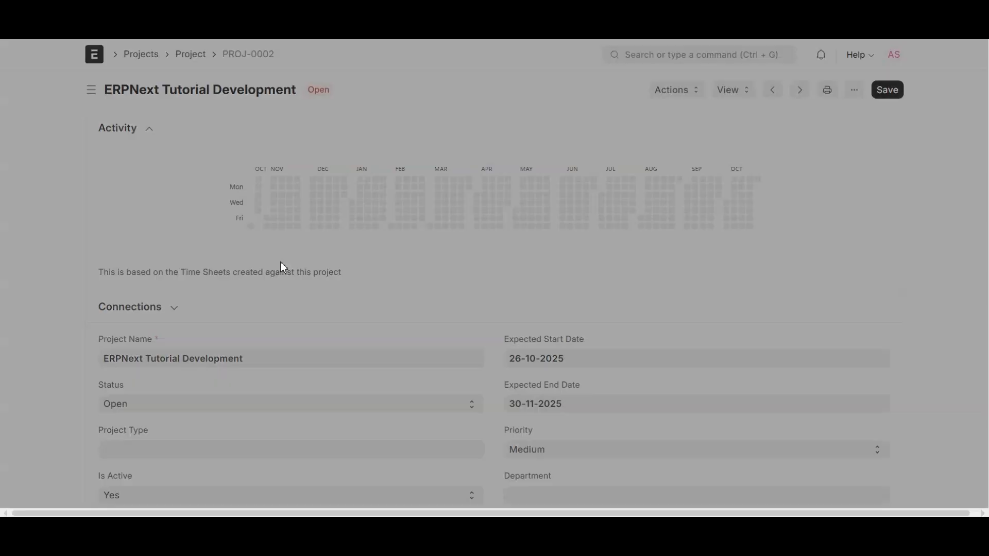
key(Escape)
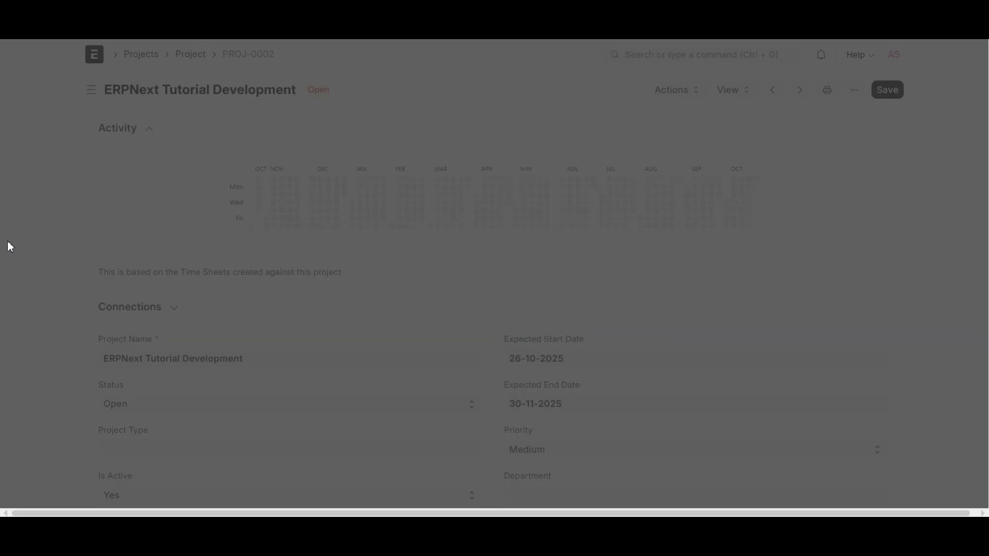
scroll(61, 250, down, 1)
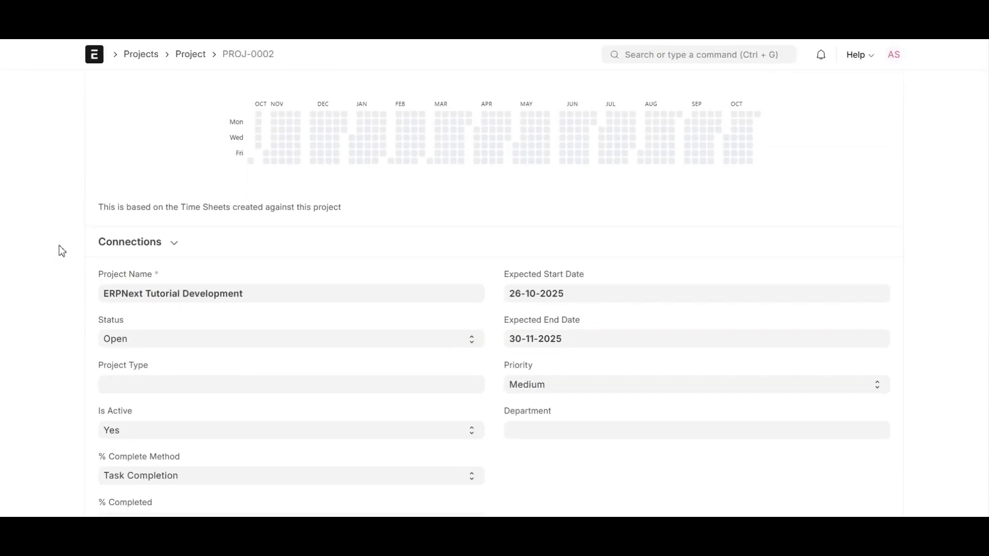
scroll(227, 243, up, 1)
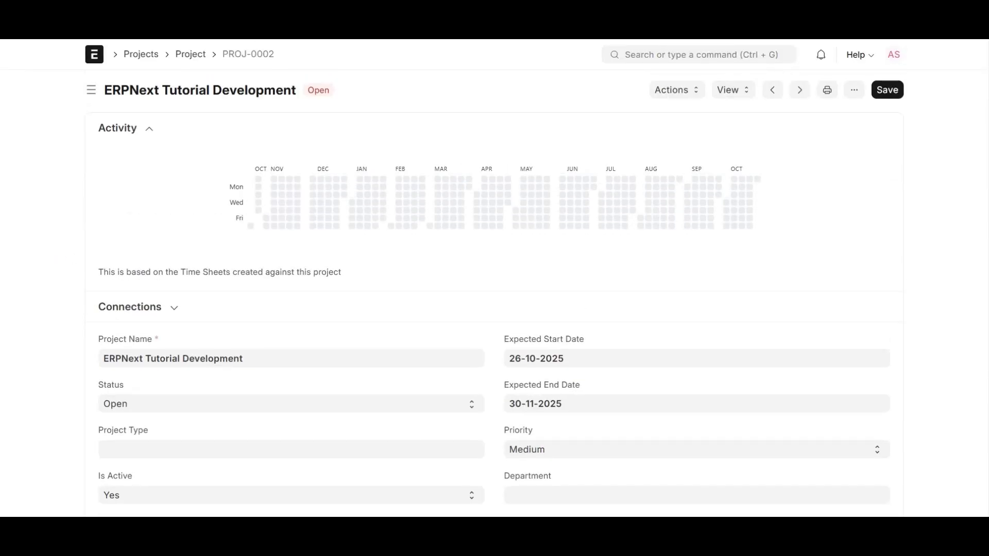
Open the Project list in a new tab, start another full-form project and view templates
right_click(191, 57)
click(219, 71)
click(341, 10)
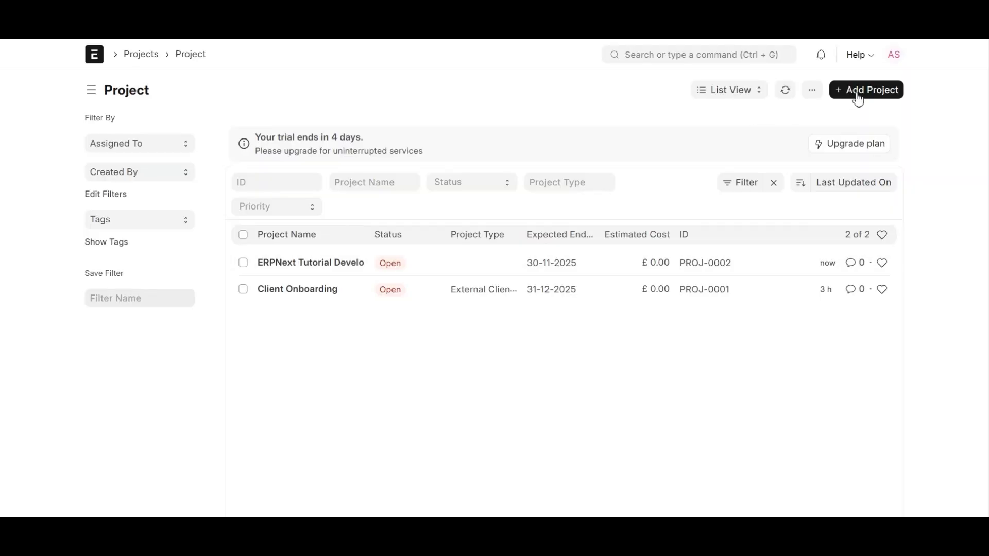
click(857, 92)
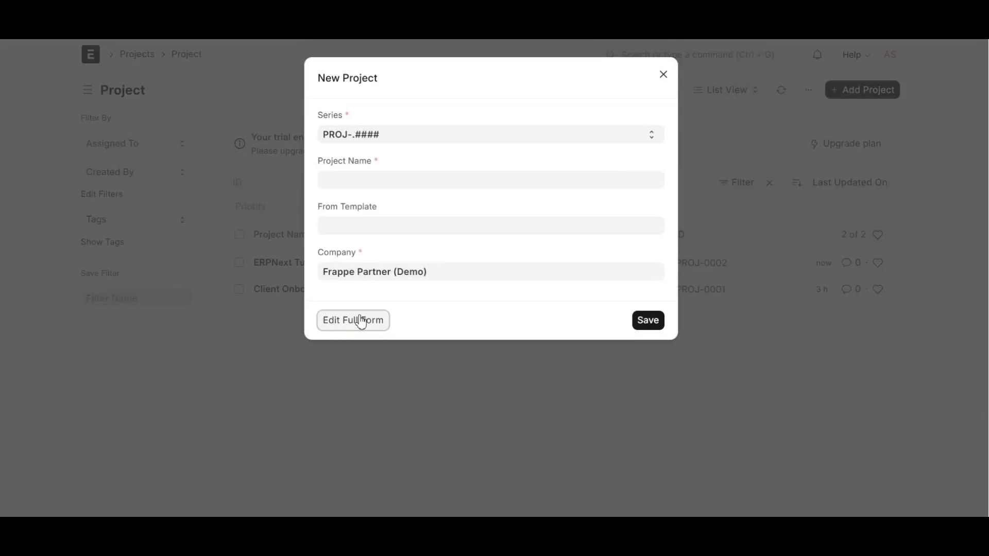
click(360, 319)
click(520, 149)
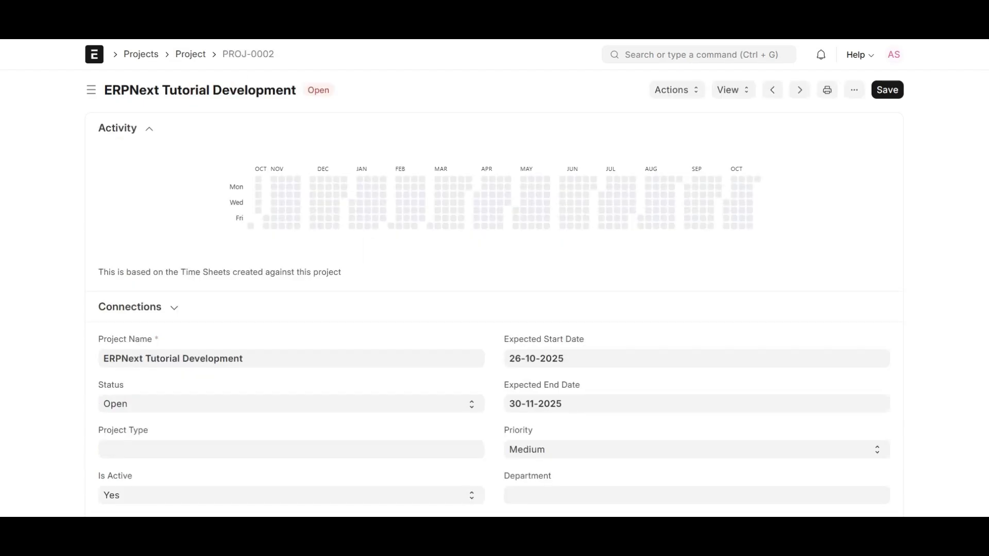
Set PROJ-0002's Project Type to Internal and open the Internal project type record
scroll(204, 235, down, 3)
scroll(123, 320, down, 1)
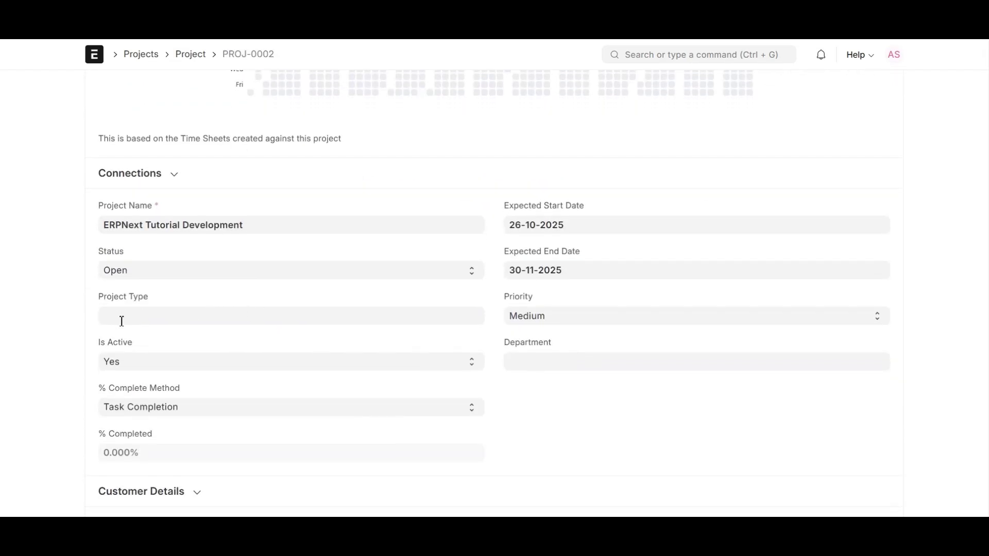
scroll(502, 260, down, 1)
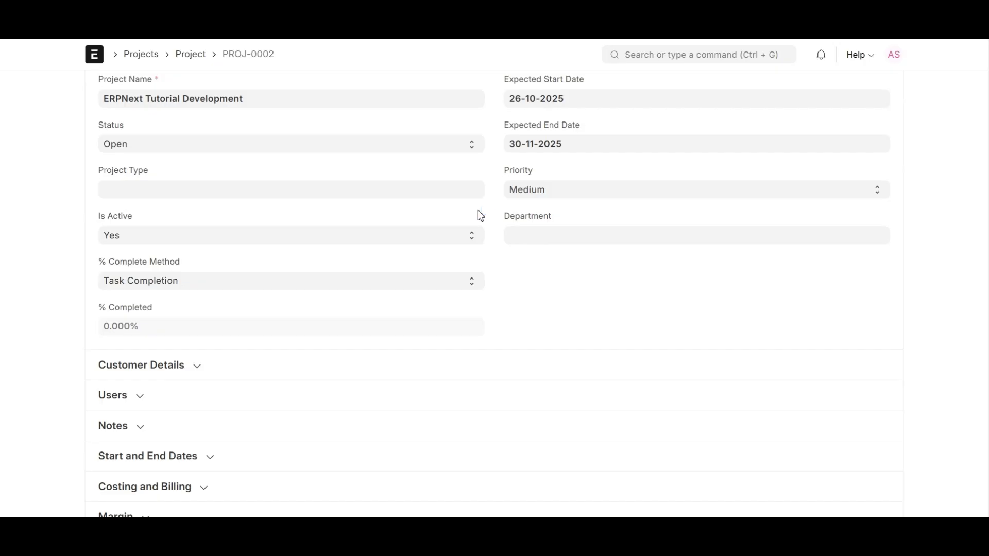
click(126, 192)
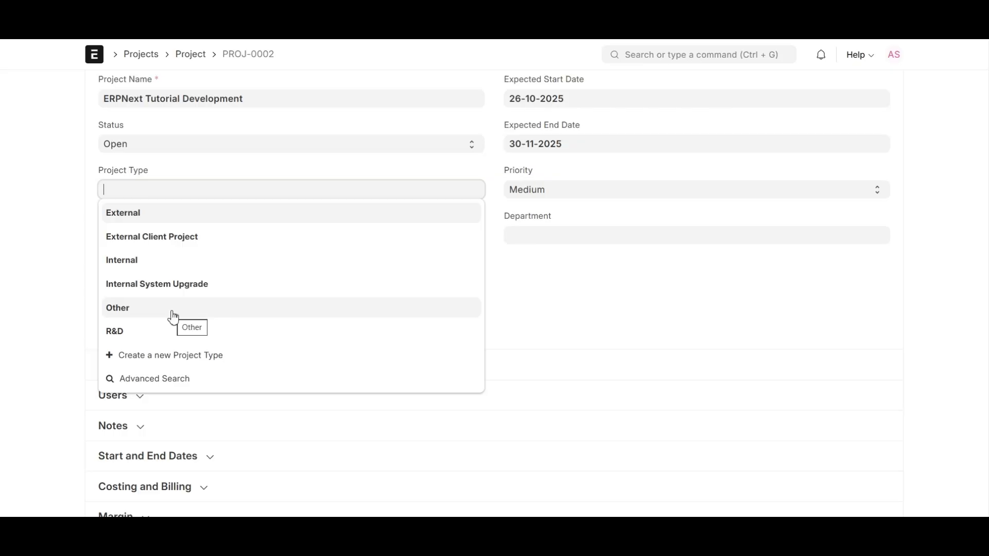
click(121, 267)
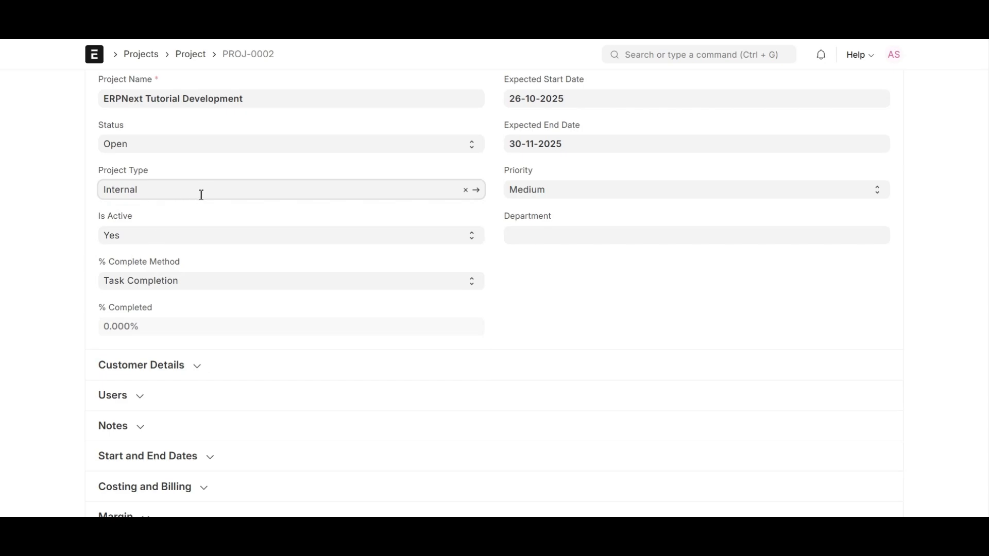
click(478, 190)
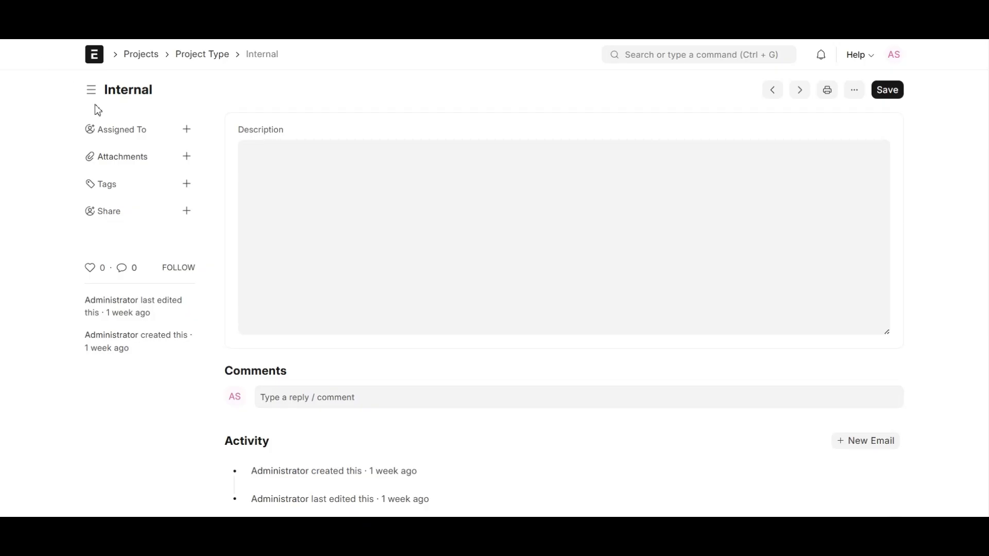
Go back to the PROJ-0002 form and keep the Priority at Medium
key(alt+Left)
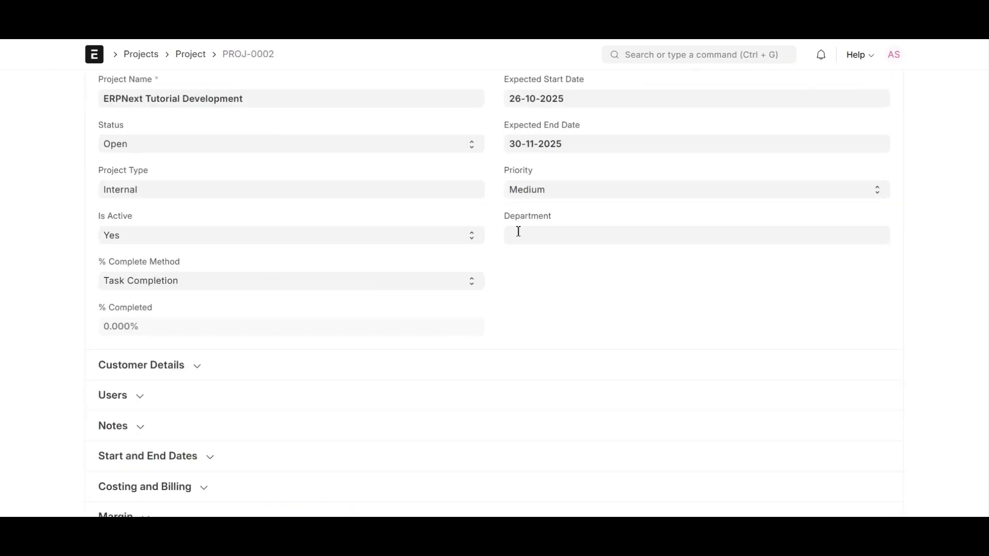
click(592, 190)
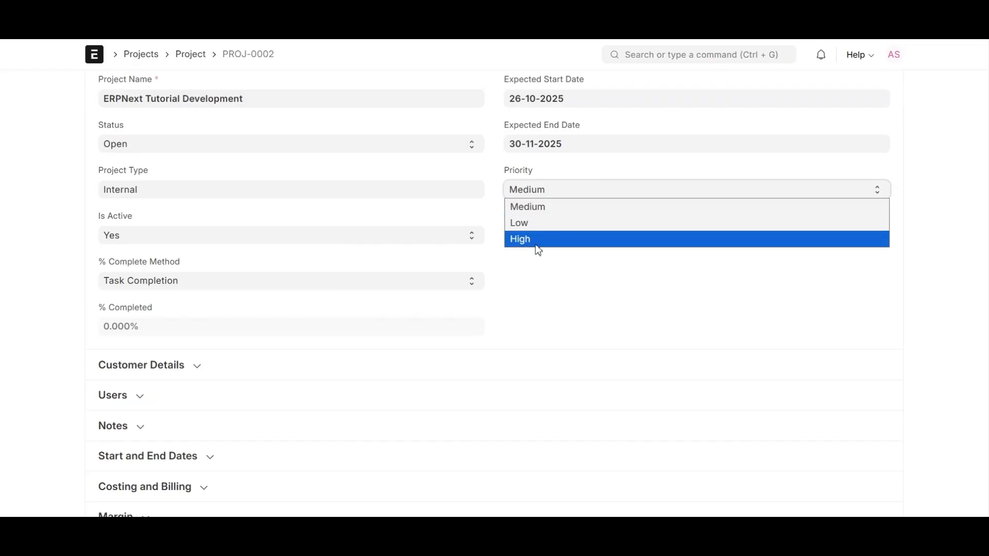
click(543, 212)
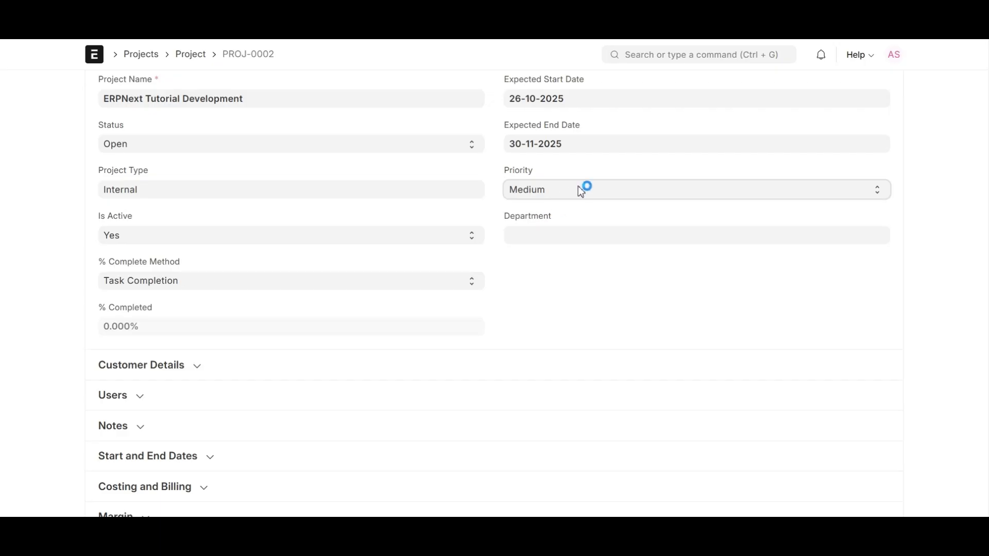
Choose Sales - FPD as the project's Department
click(536, 238)
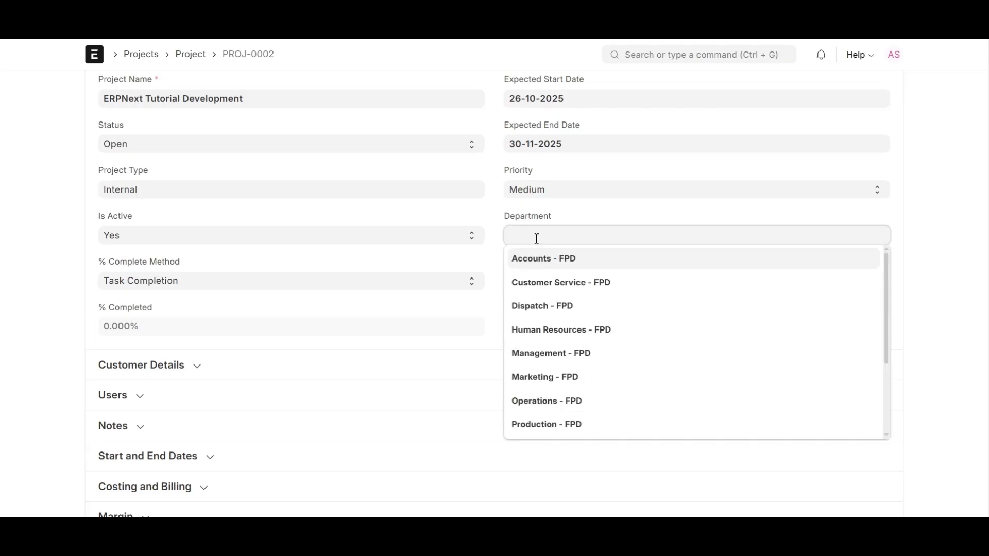
scroll(529, 283, down, 3)
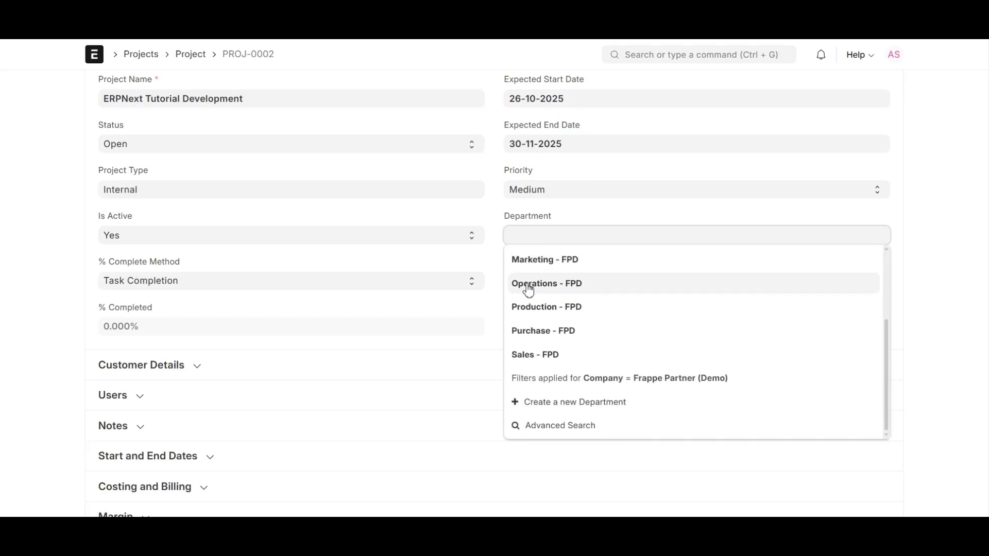
click(527, 360)
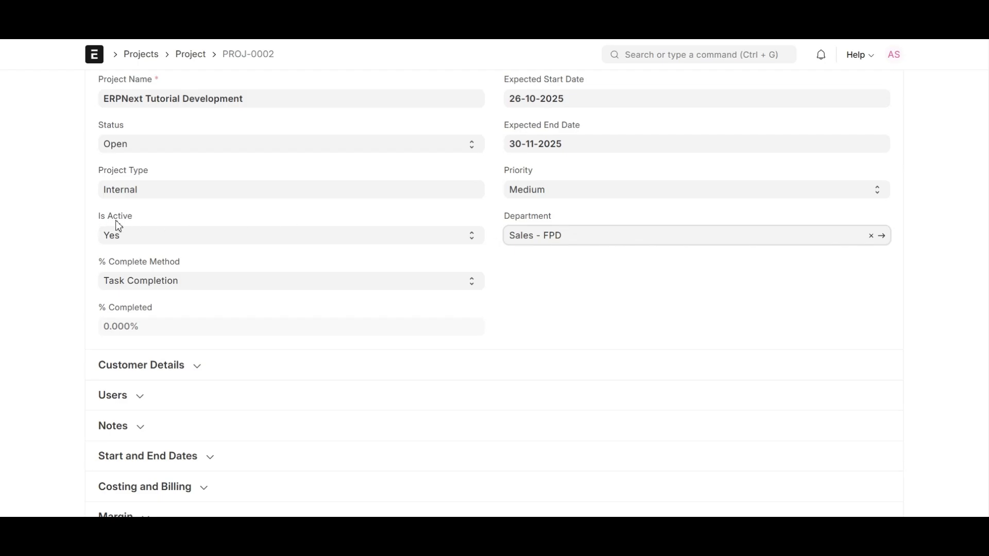
click(130, 238)
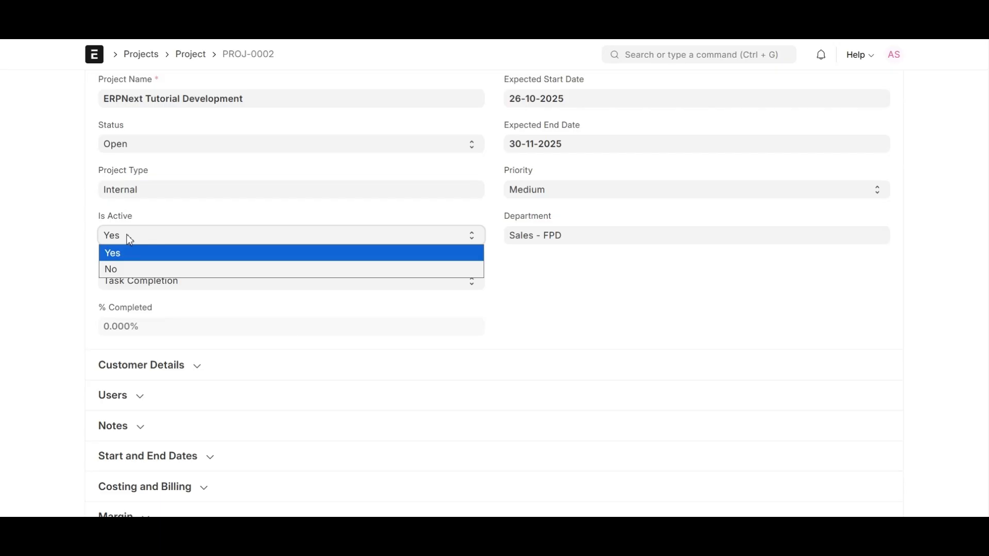
click(131, 269)
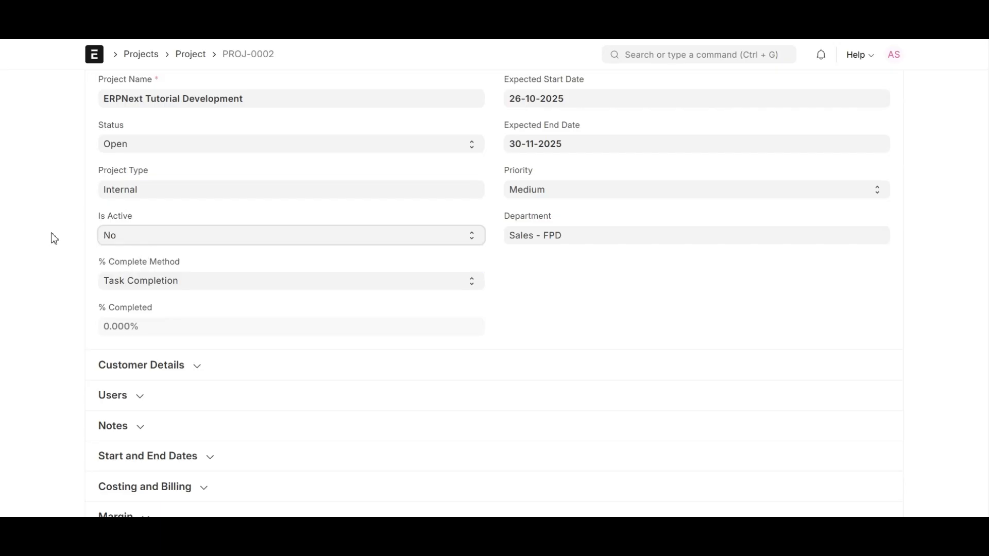
click(151, 238)
click(144, 254)
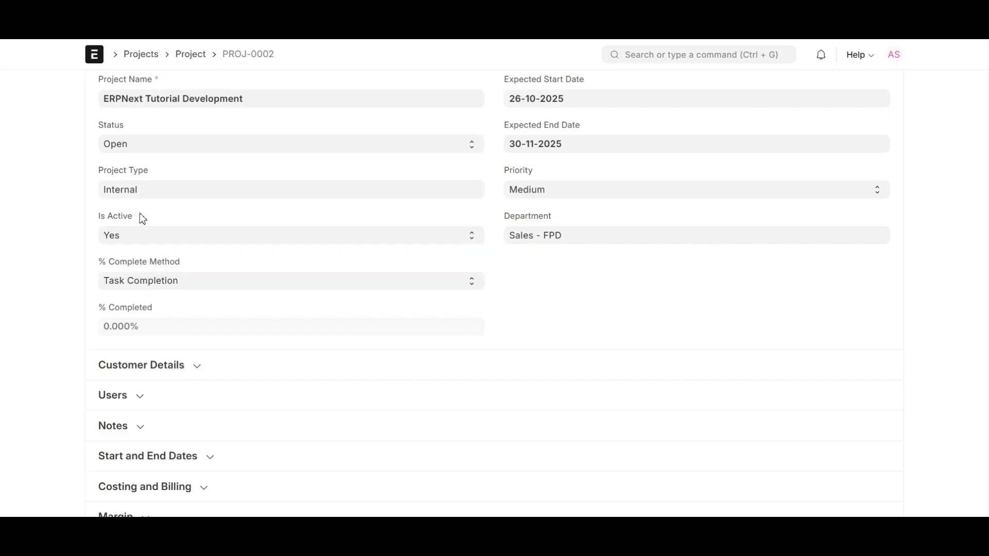
scroll(412, 278, up, 2)
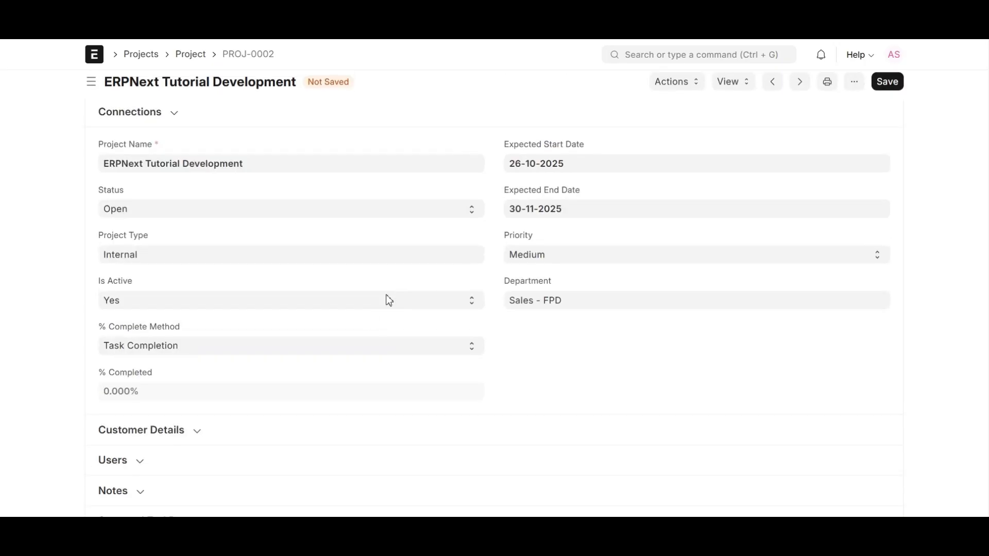
click(347, 352)
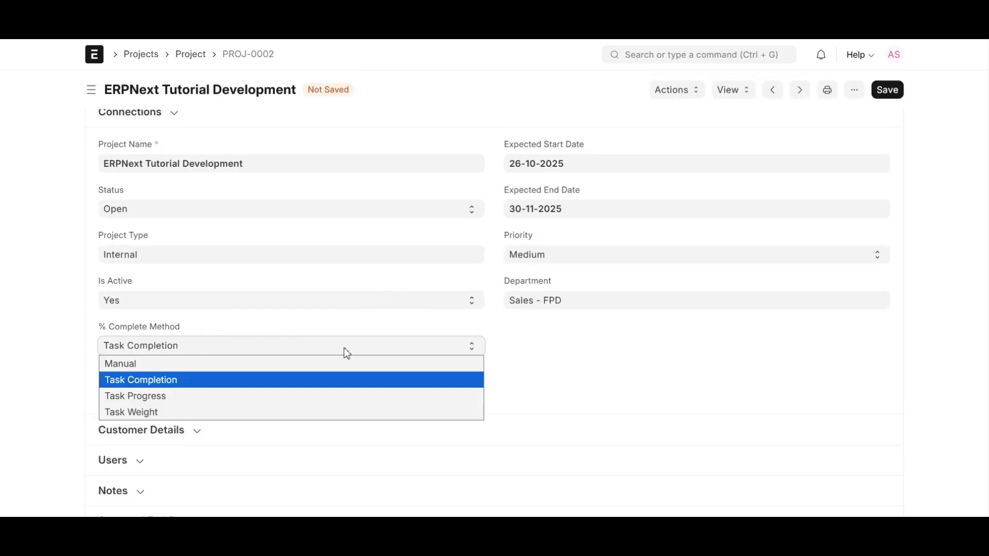
key(Up)
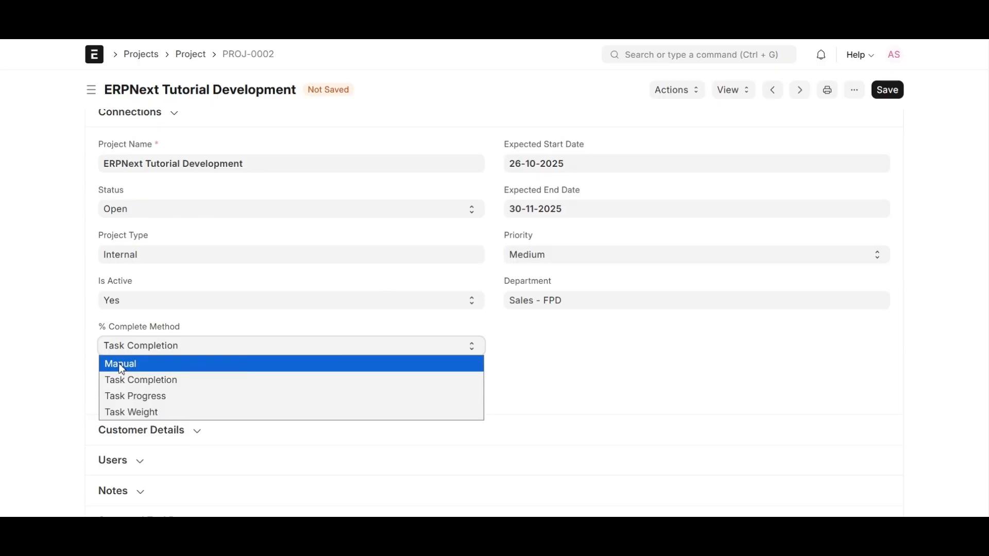
click(164, 370)
click(186, 346)
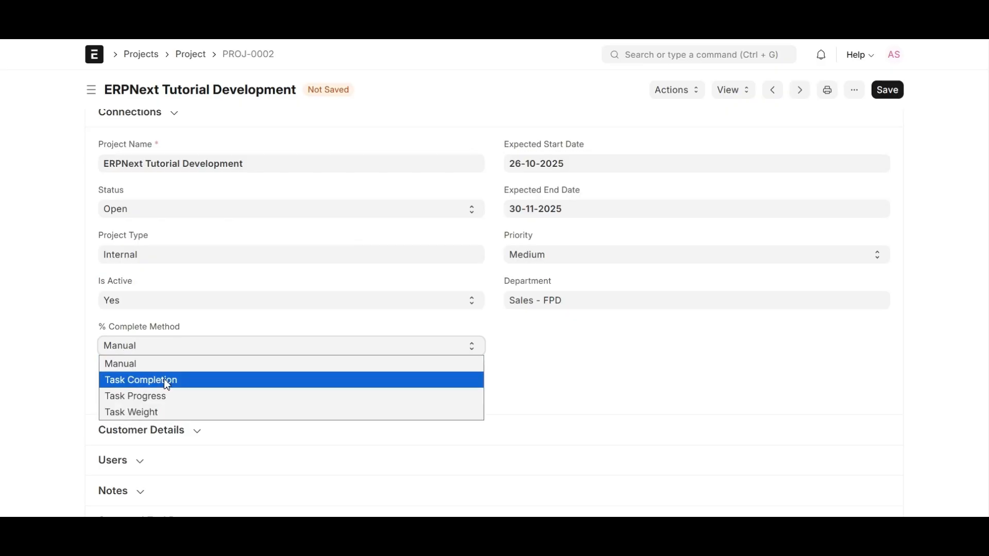
click(166, 381)
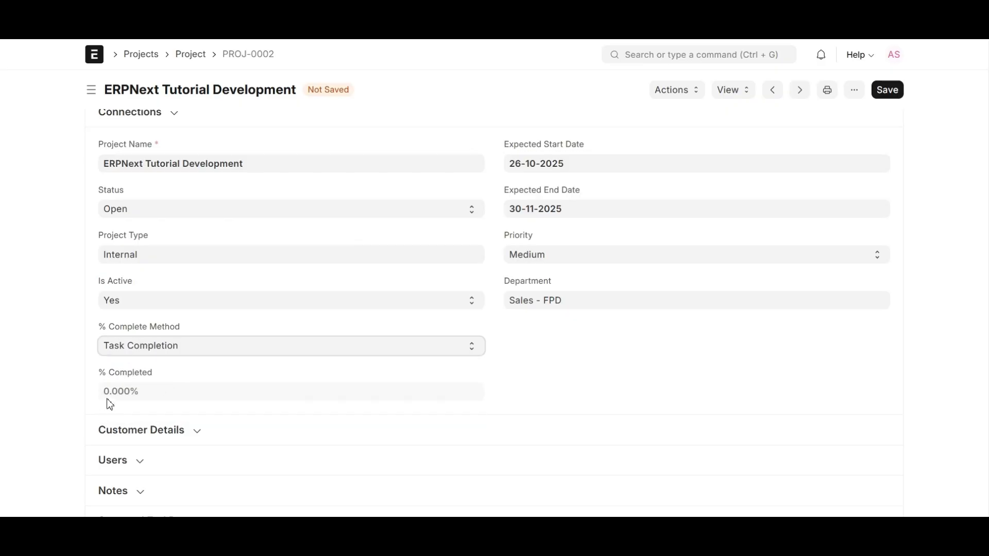
scroll(150, 344, up, 4)
scroll(153, 343, down, 5)
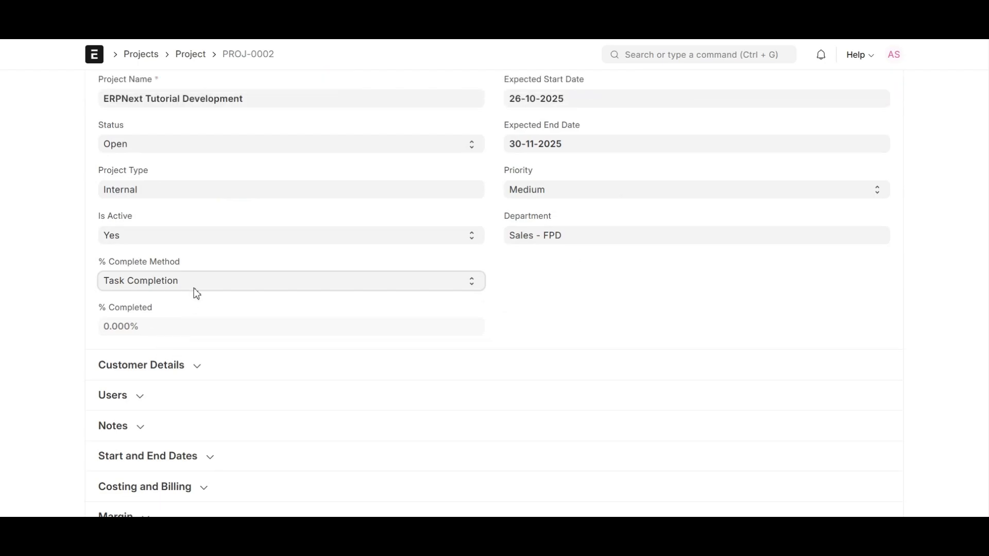
click(194, 289)
click(154, 330)
click(248, 280)
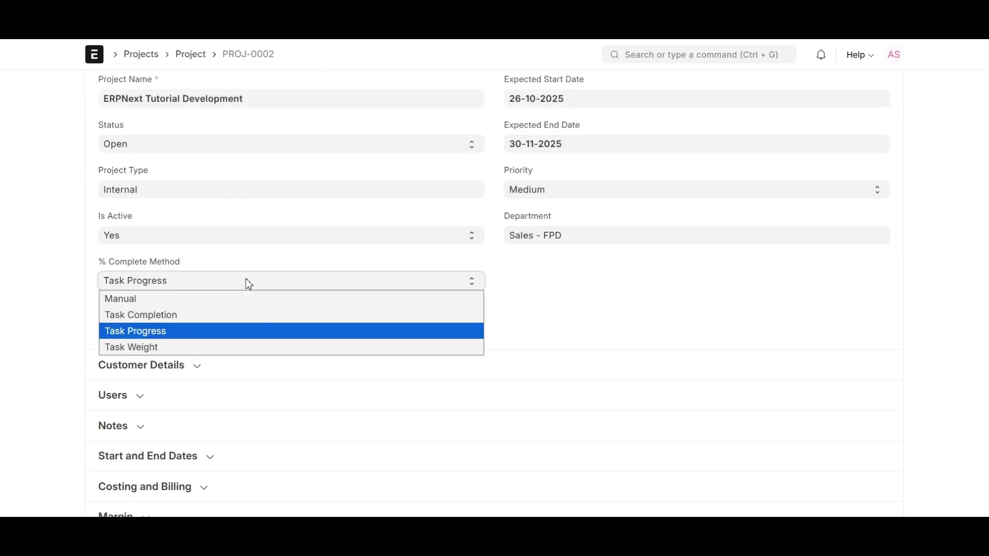
click(129, 352)
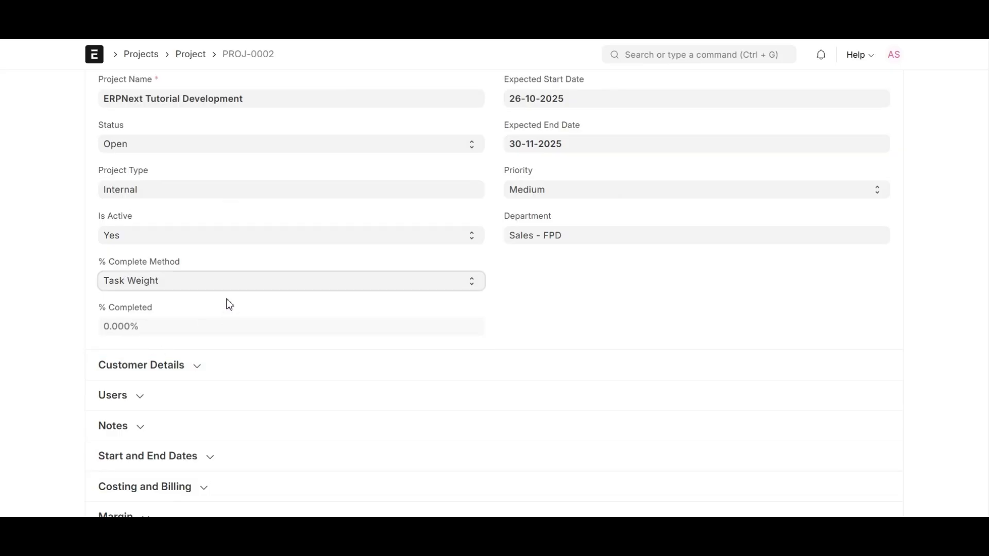
click(234, 283)
click(217, 314)
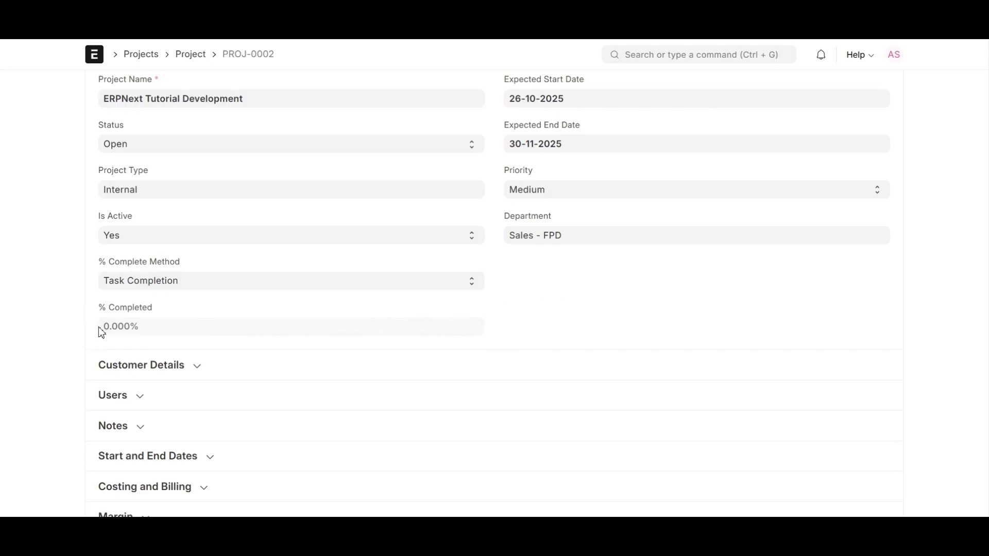
drag(100, 332, 144, 334)
click(200, 315)
click(209, 139)
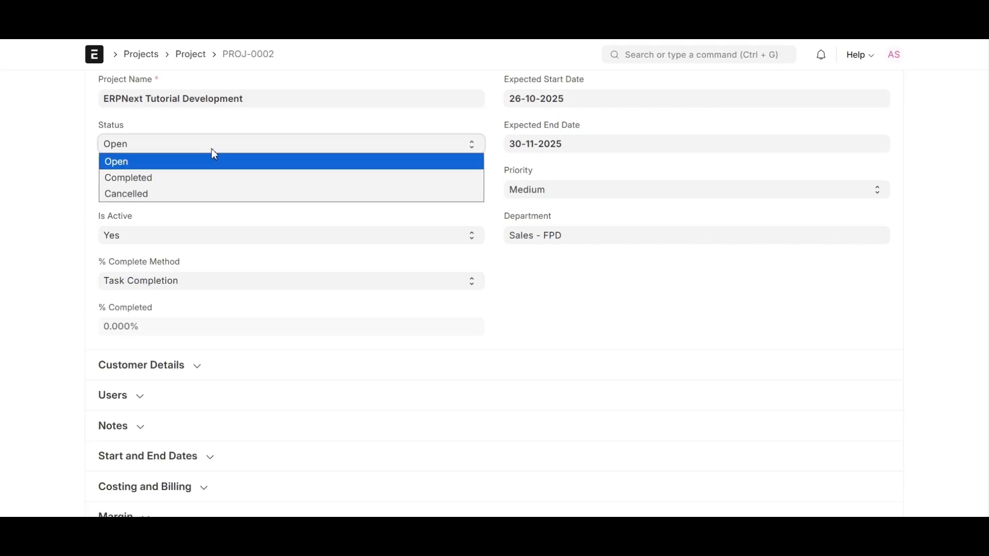
click(29, 284)
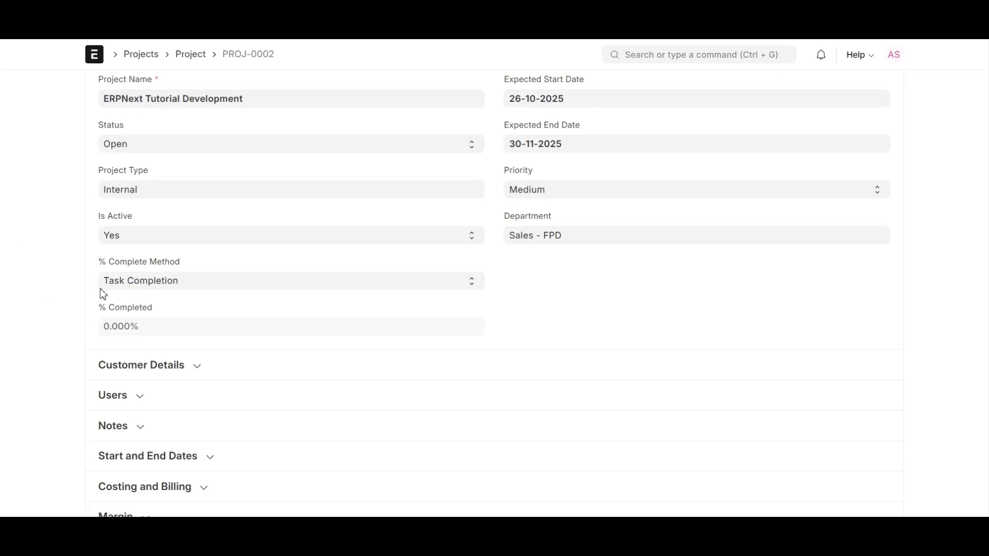
scroll(274, 311, up, 2)
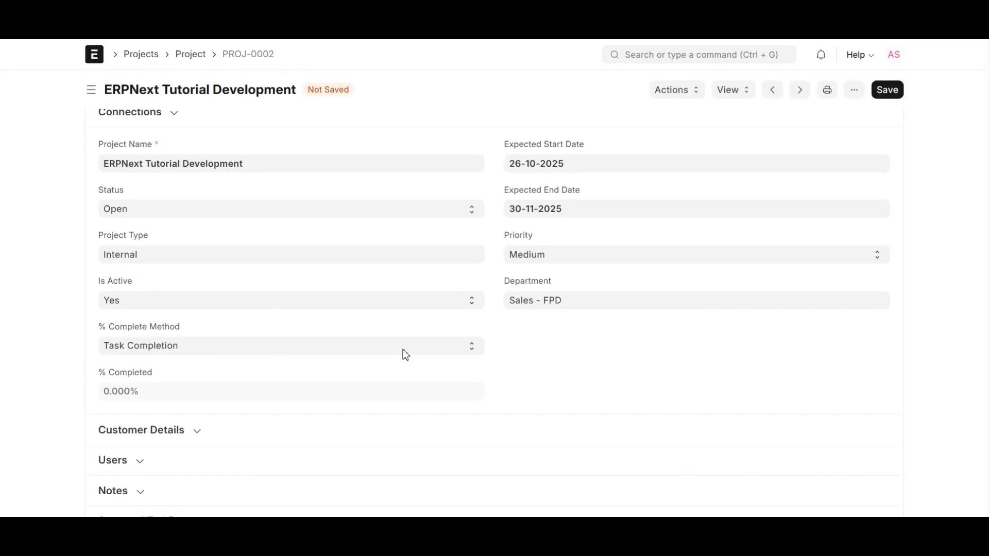
scroll(495, 278, down, 1)
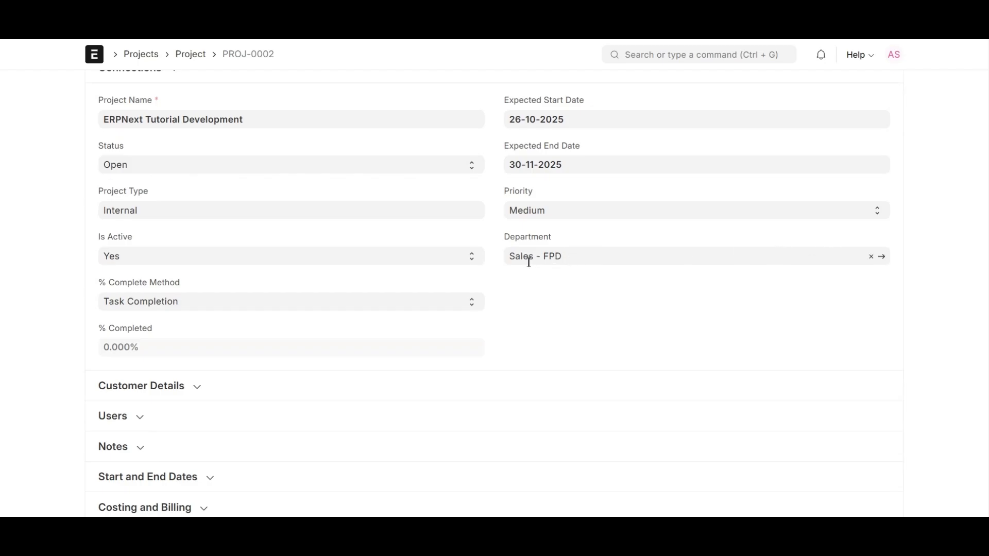
scroll(465, 307, down, 3)
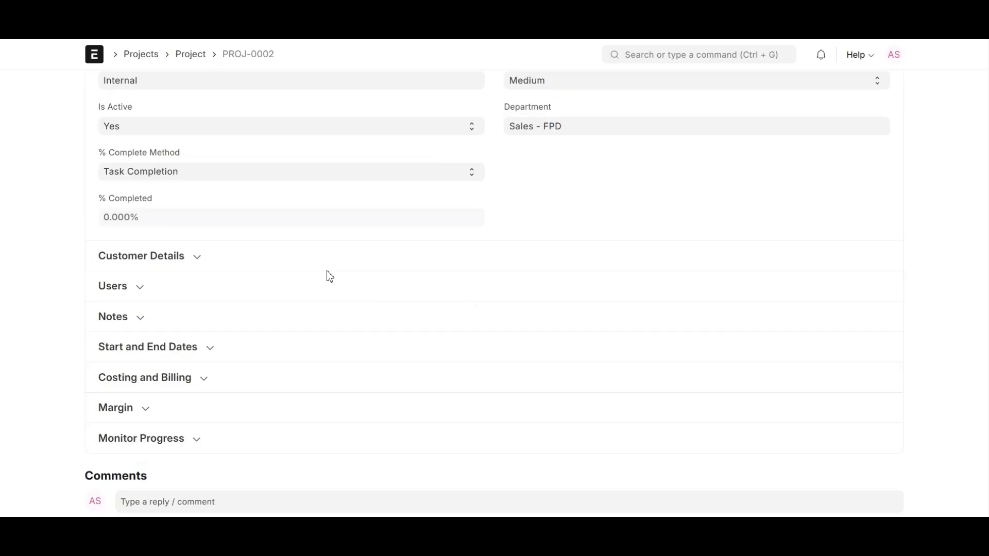
Choose Task Weight as the % Complete Method on PROJ-0002
click(324, 170)
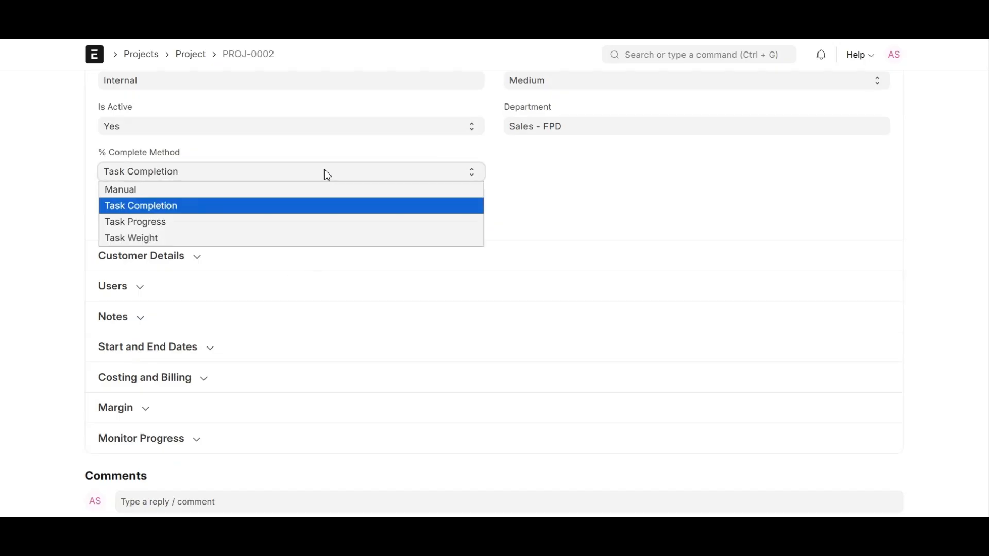
click(128, 240)
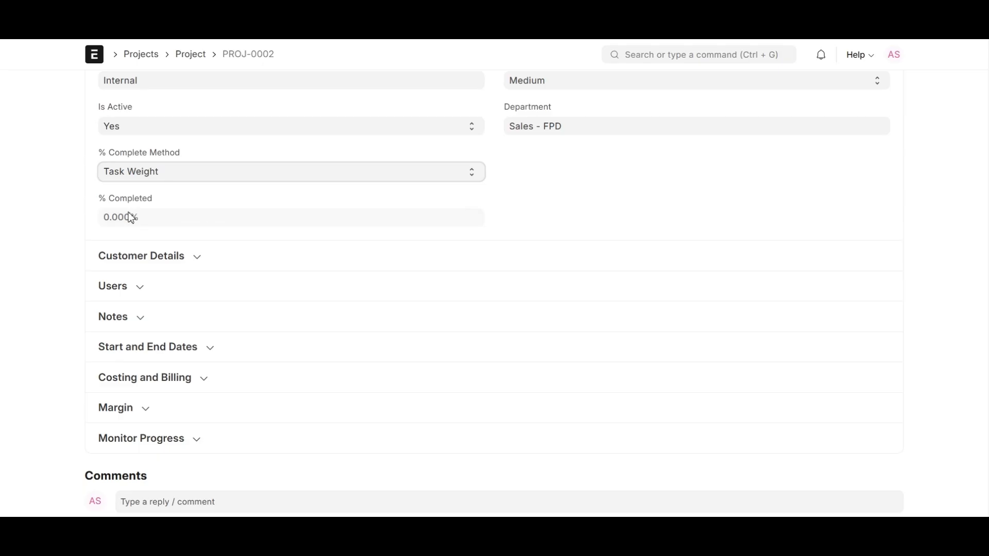
scroll(157, 211, up, 2)
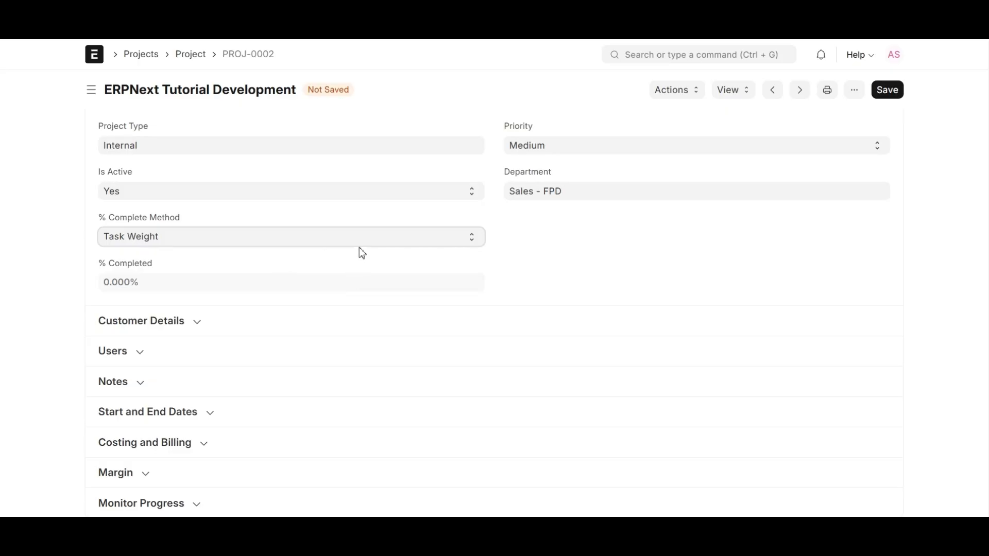
Link customer West View Software Ltd. and sales order SAL-ORD-2025-00003 in Customer Details
click(113, 333)
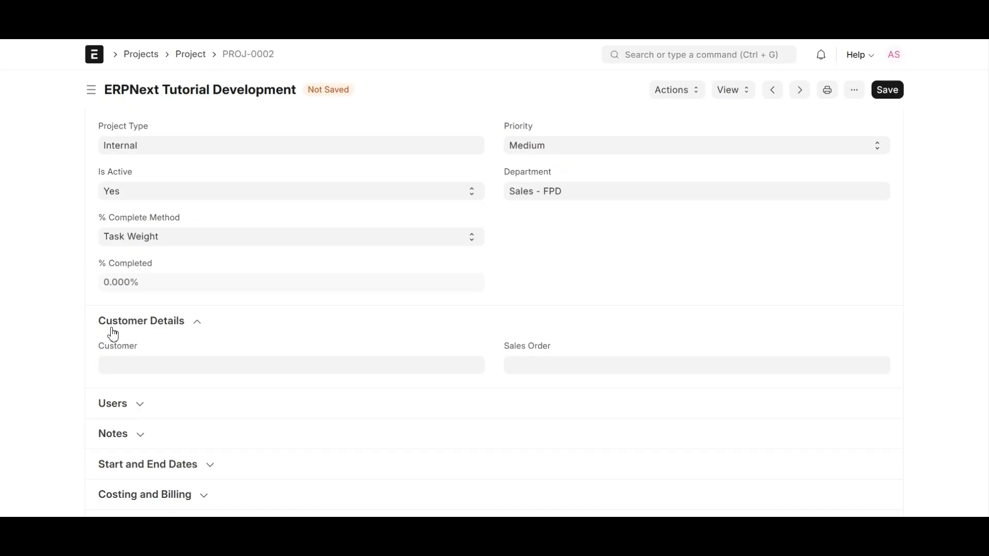
click(114, 365)
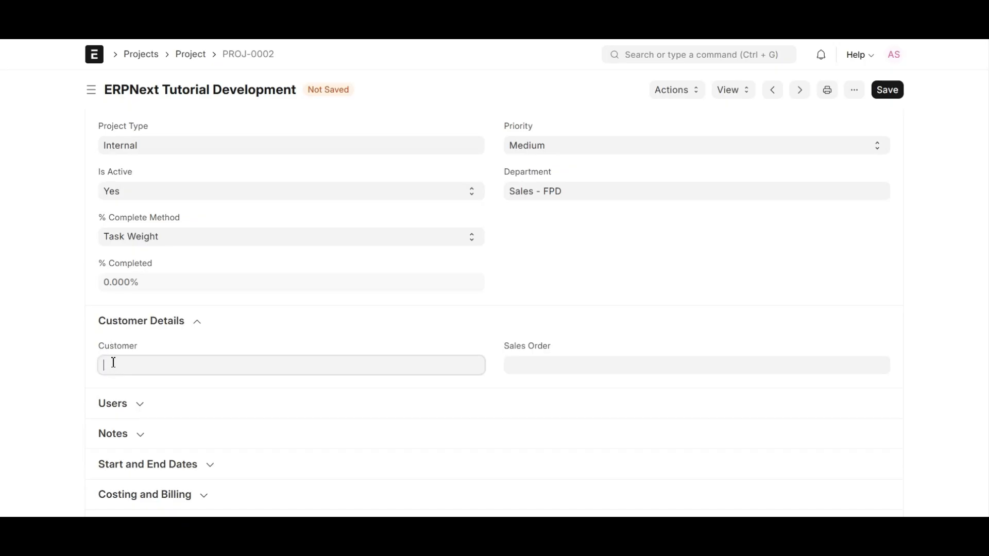
scroll(119, 329, down, 1)
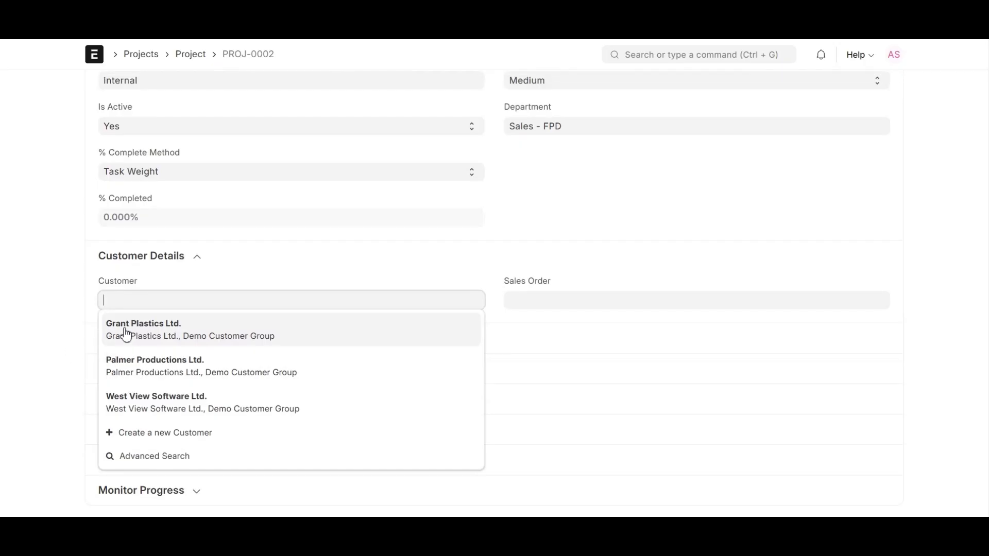
click(133, 418)
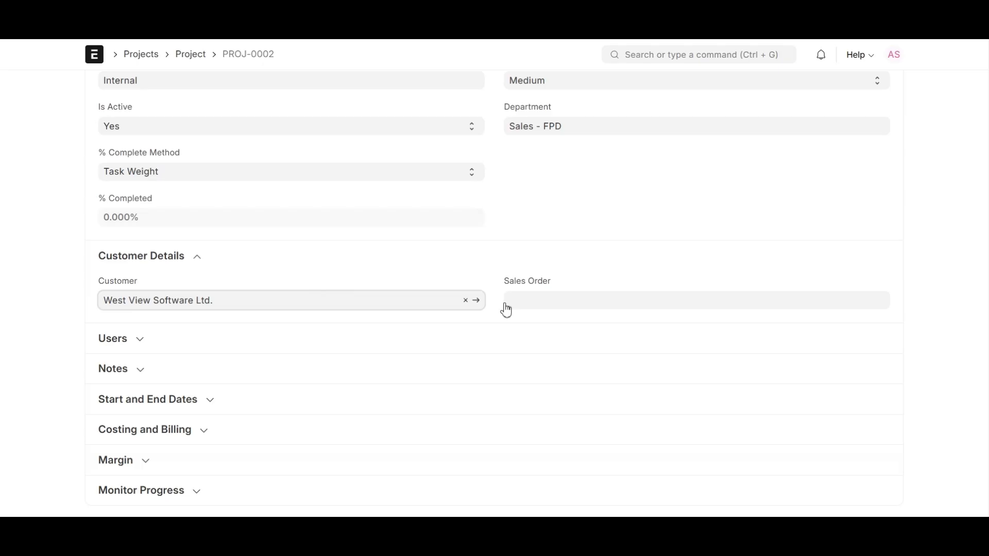
click(536, 302)
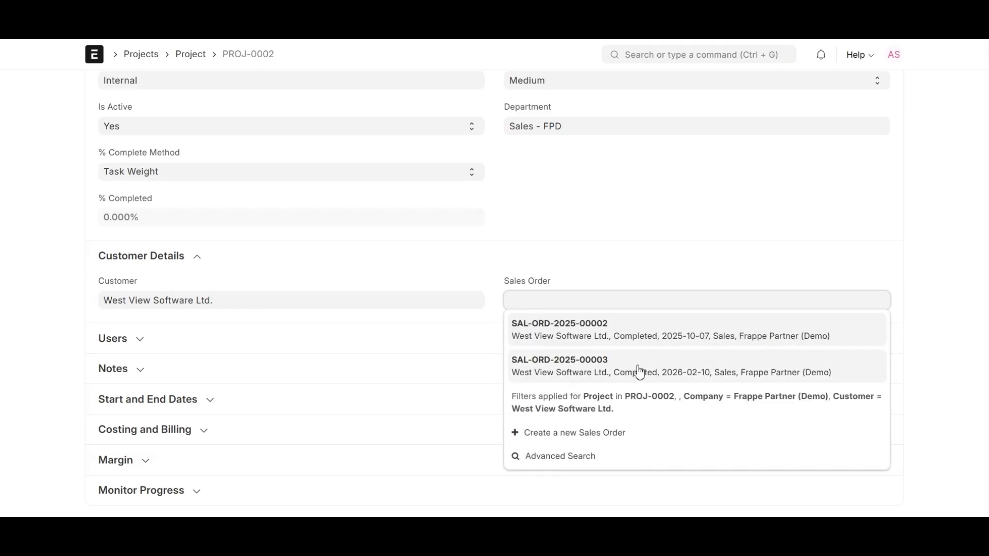
click(656, 372)
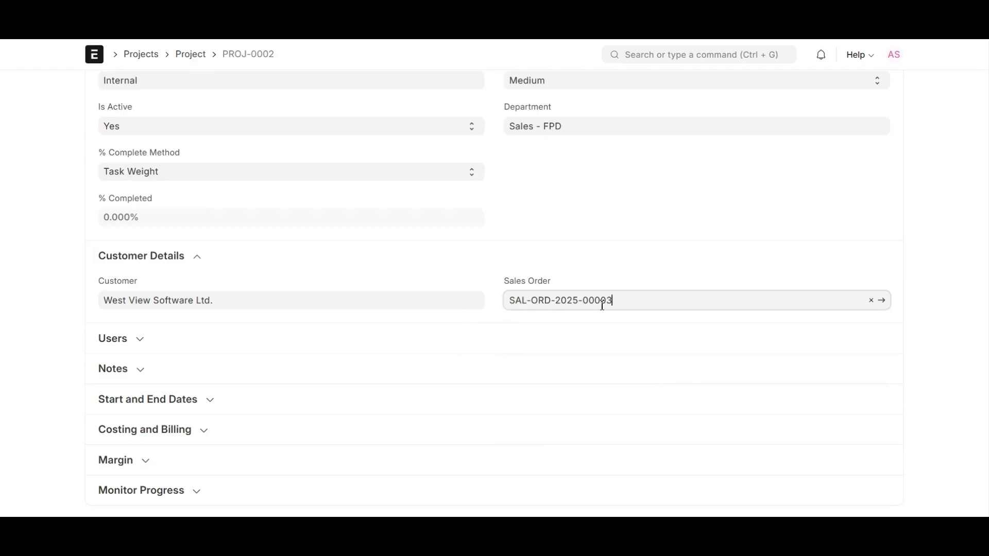
drag(89, 279, 136, 280)
click(180, 280)
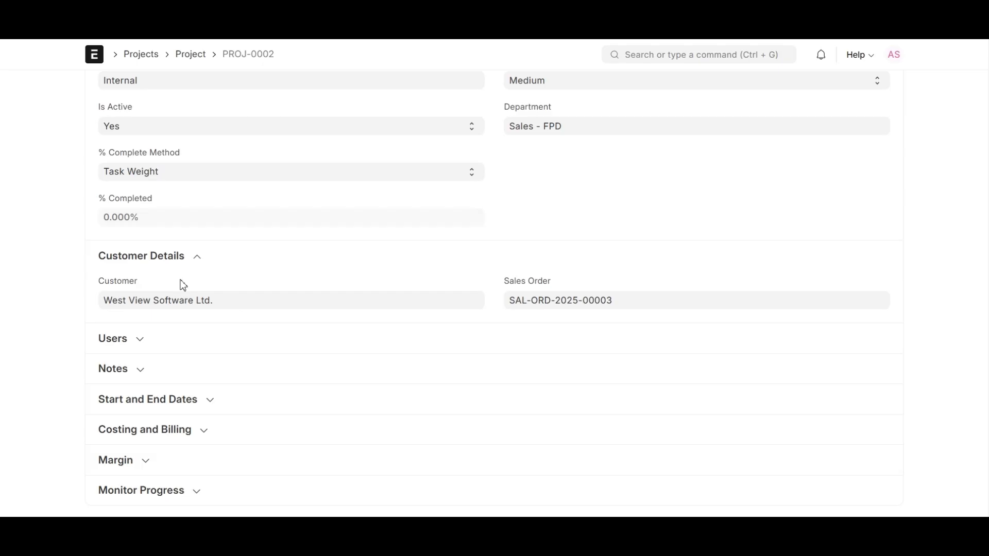
click(118, 339)
Add a project user to the Users table with View attachments enabled
scroll(122, 345, down, 1)
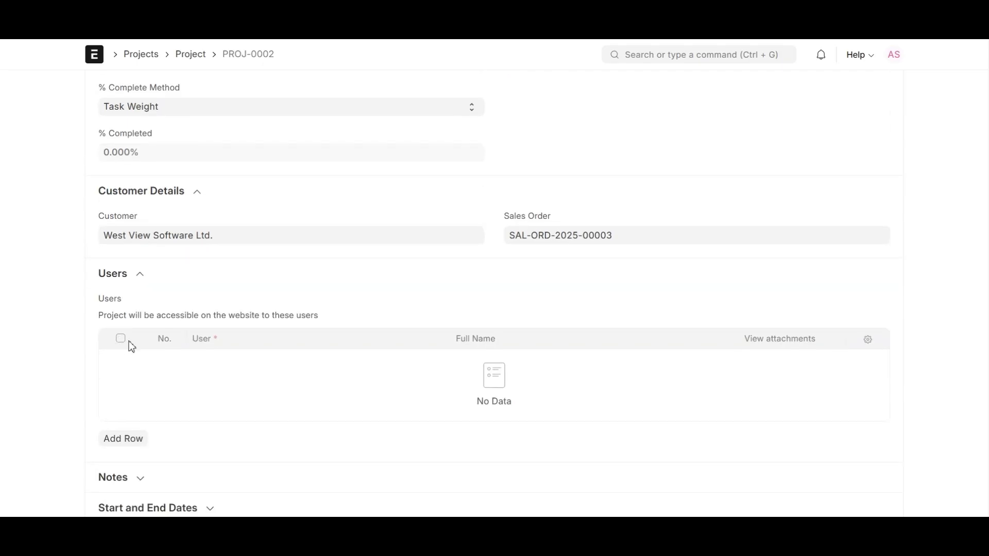
click(122, 442)
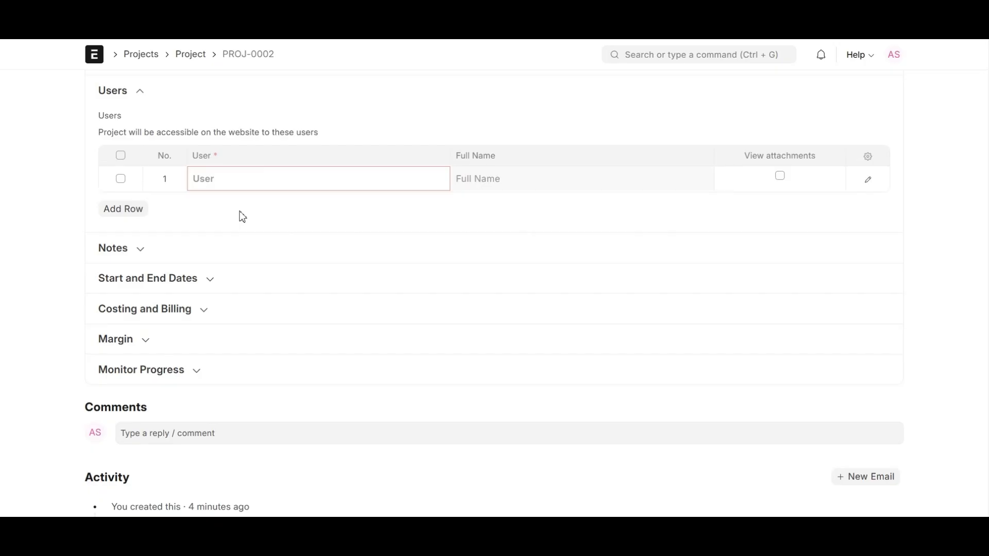
click(240, 185)
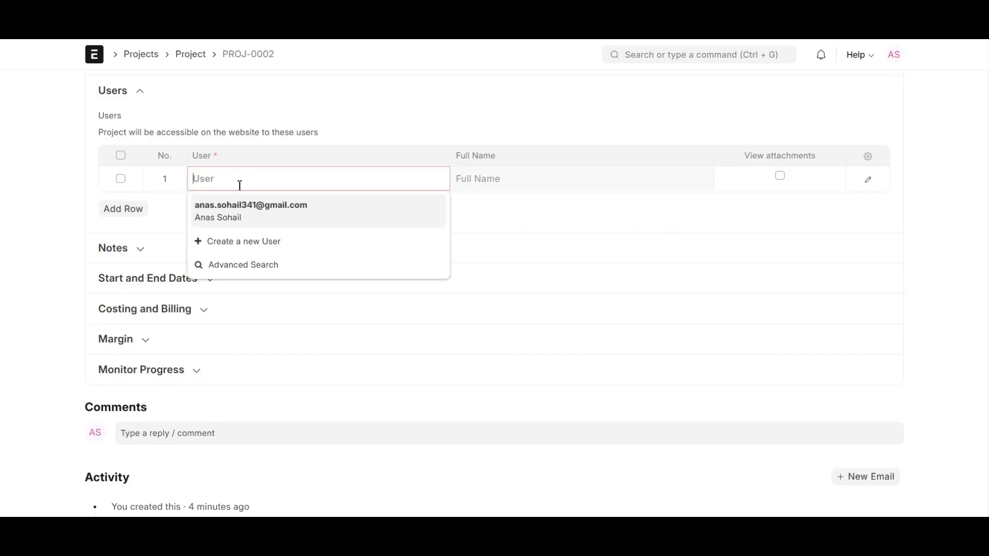
click(284, 213)
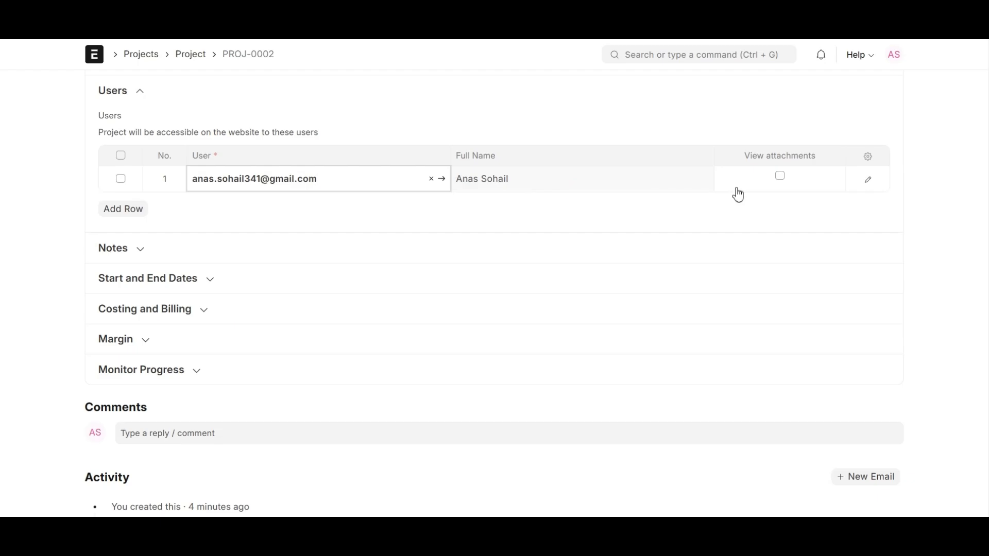
click(780, 177)
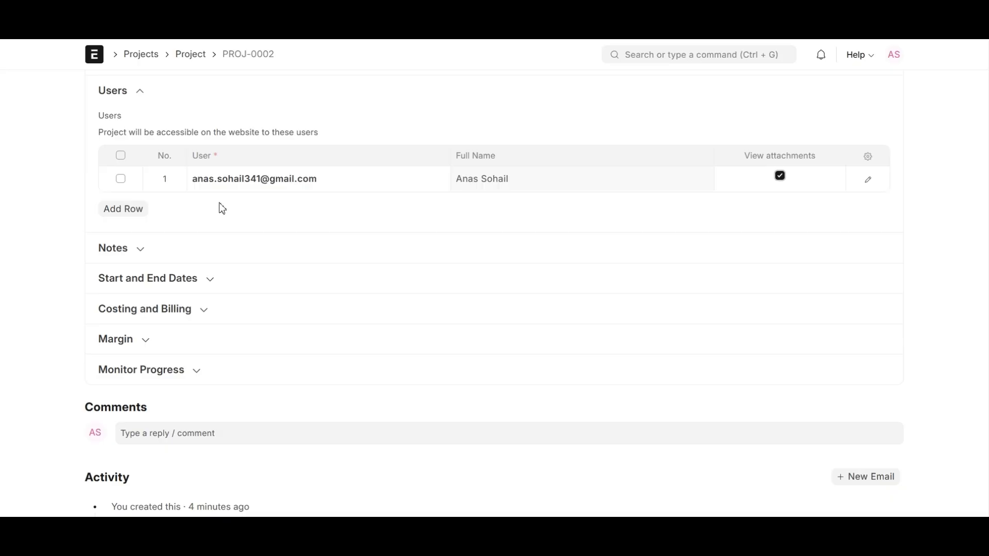
click(128, 258)
Write the note 'Our meeting is Scheduled for today. Kindly, confirm.' and collapse Notes
scroll(123, 257, down, 1)
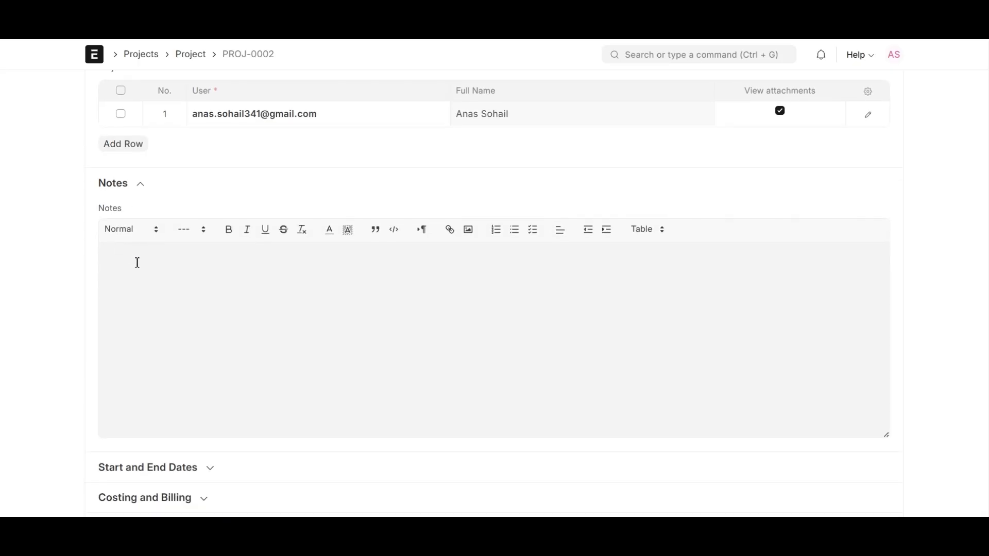
click(138, 261)
text(Our meeting is Scheduled for today)
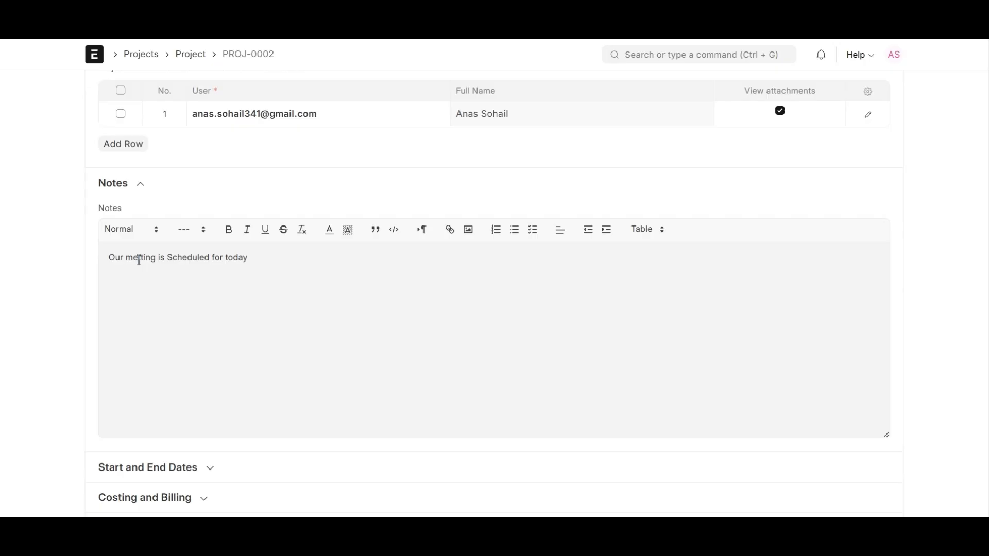
text(. Kindly, confirm.)
click(134, 198)
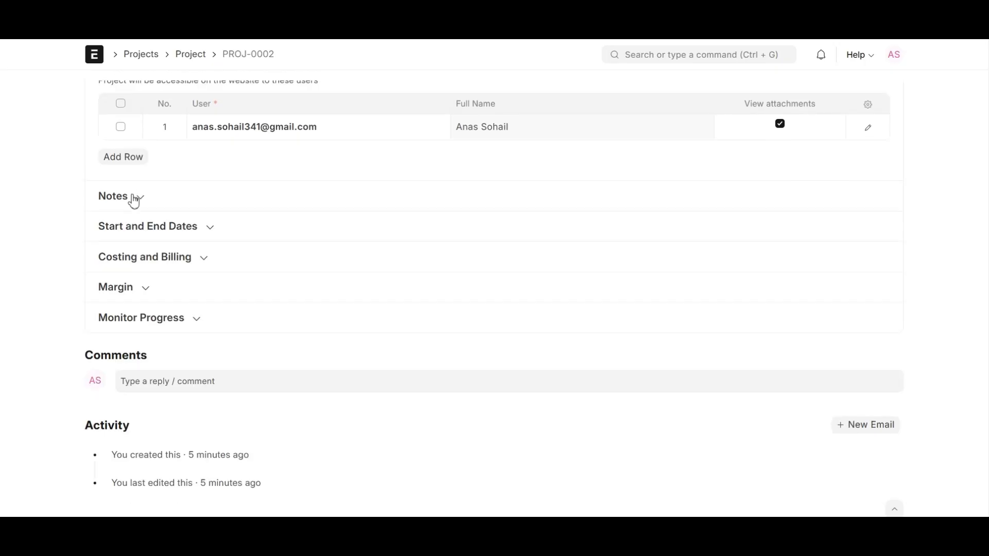
Expand Start and End Dates to show Actual Time in Hours (via Timesheet) at 0
click(140, 229)
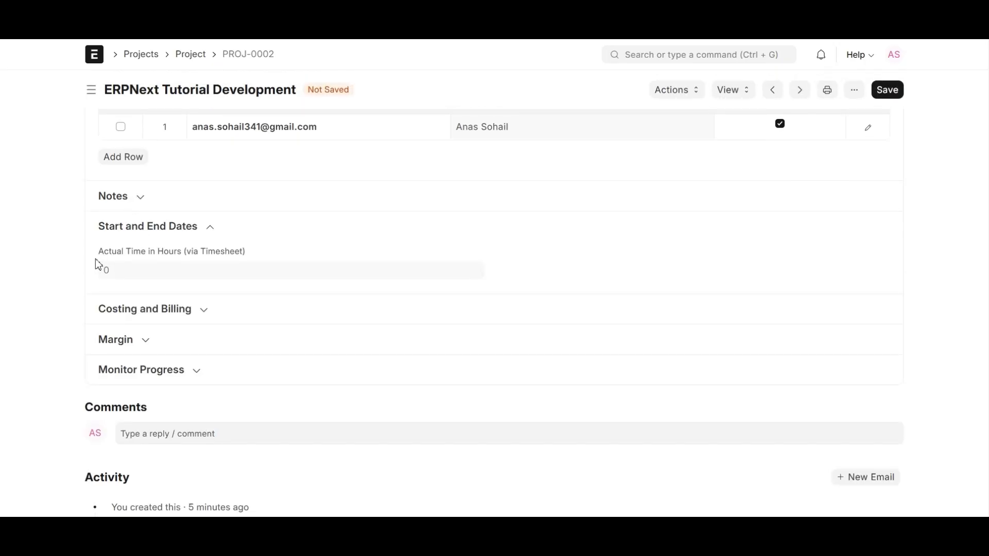
drag(97, 253, 260, 253)
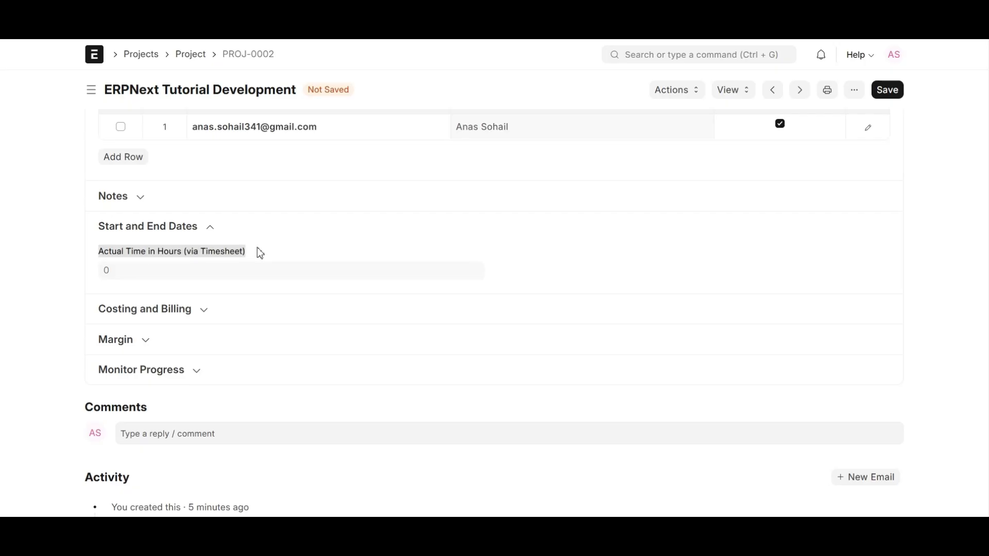
click(269, 250)
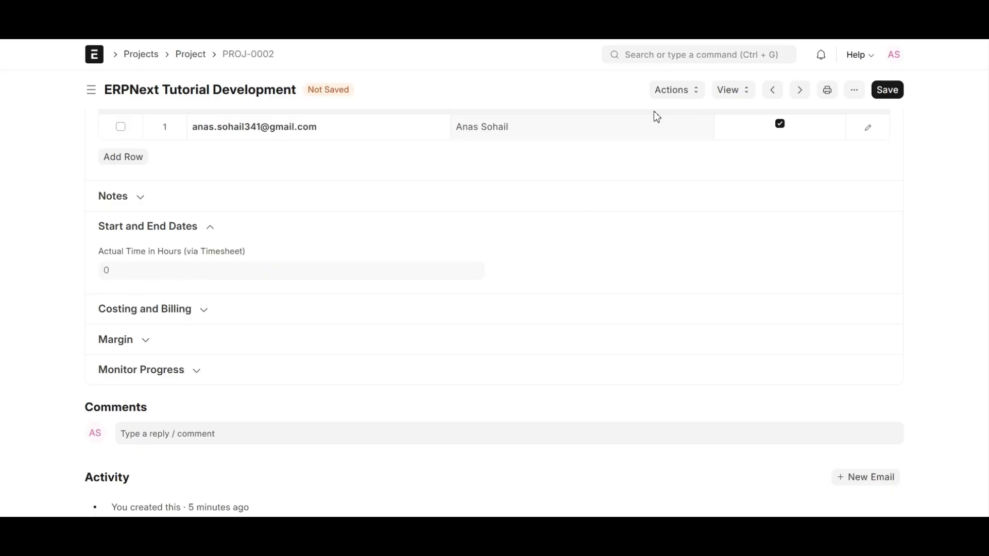
Glance at the project's Connections, then collapse the Start and End Dates section
scroll(615, 144, up, 10)
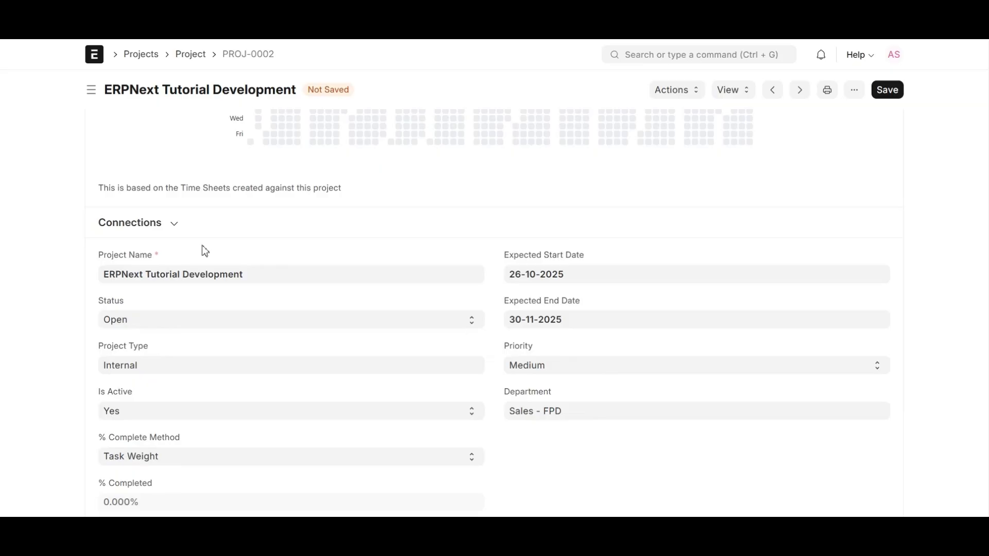
scroll(204, 250, up, 2)
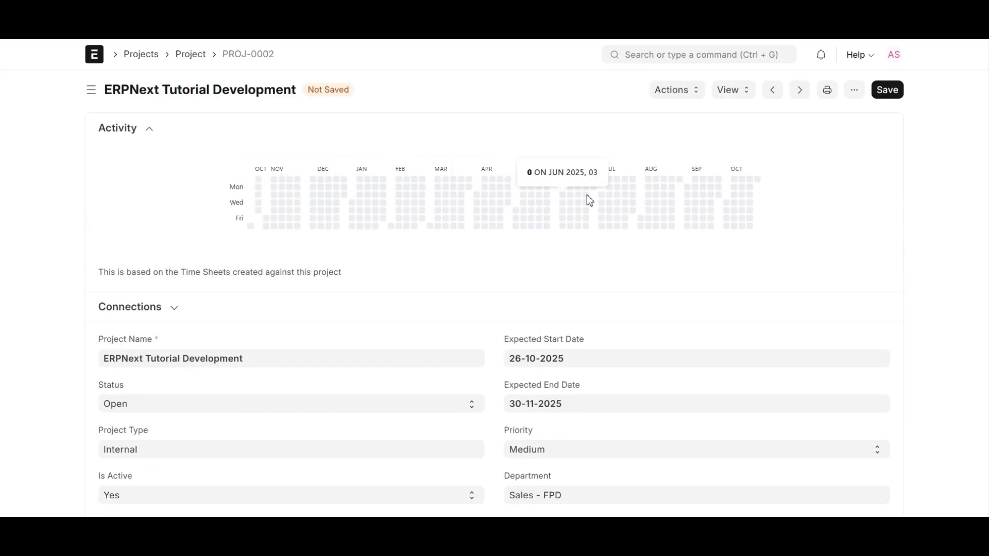
click(167, 317)
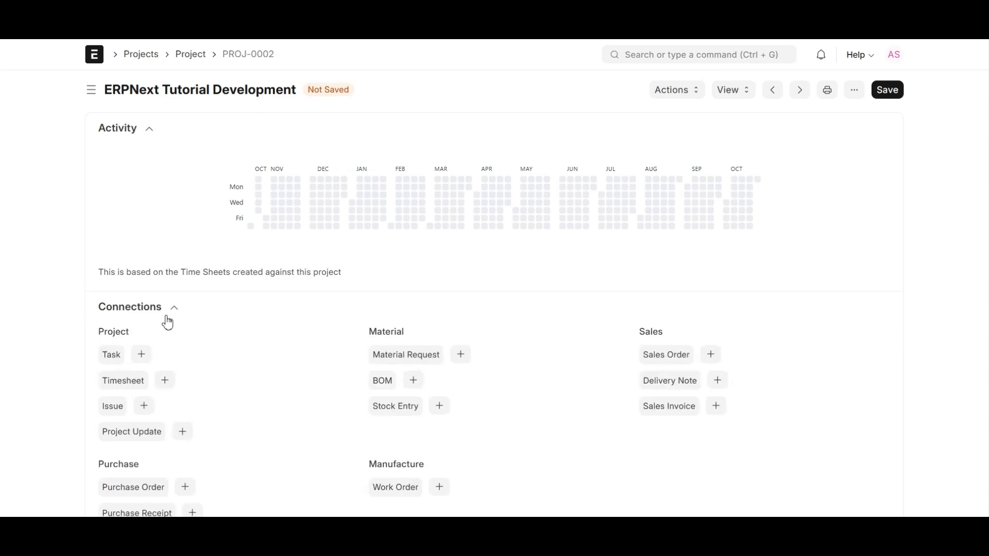
scroll(167, 323, down, 2)
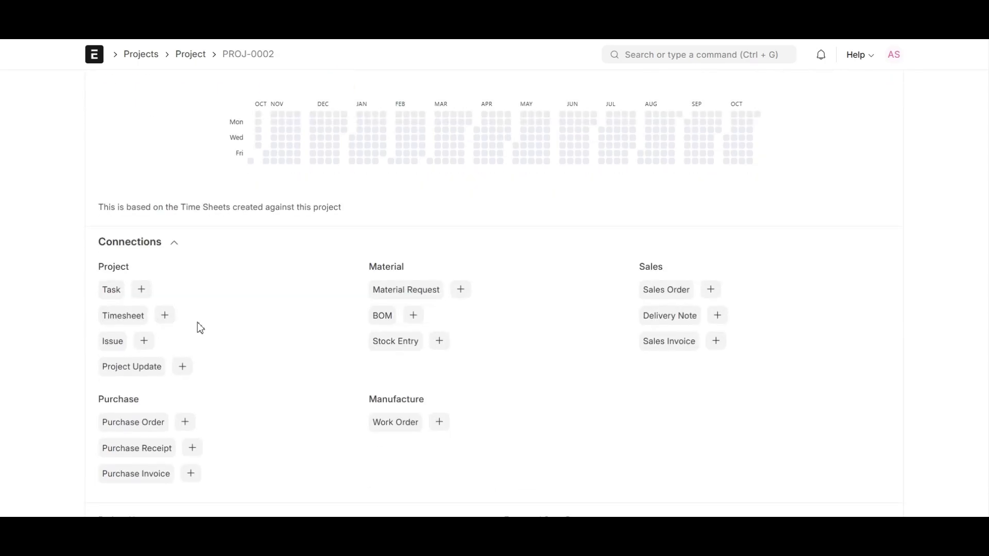
click(175, 247)
scroll(258, 296, down, 10)
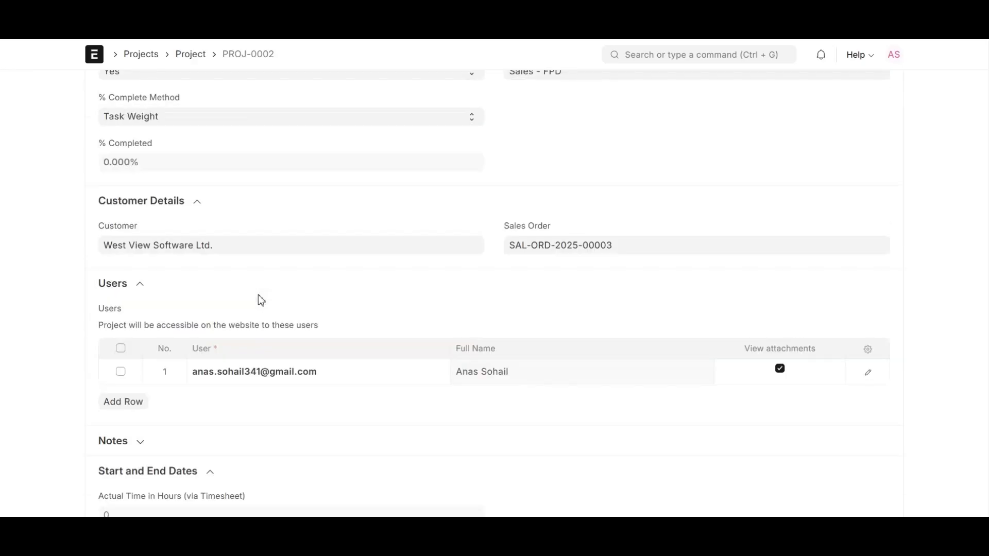
scroll(261, 295, down, 5)
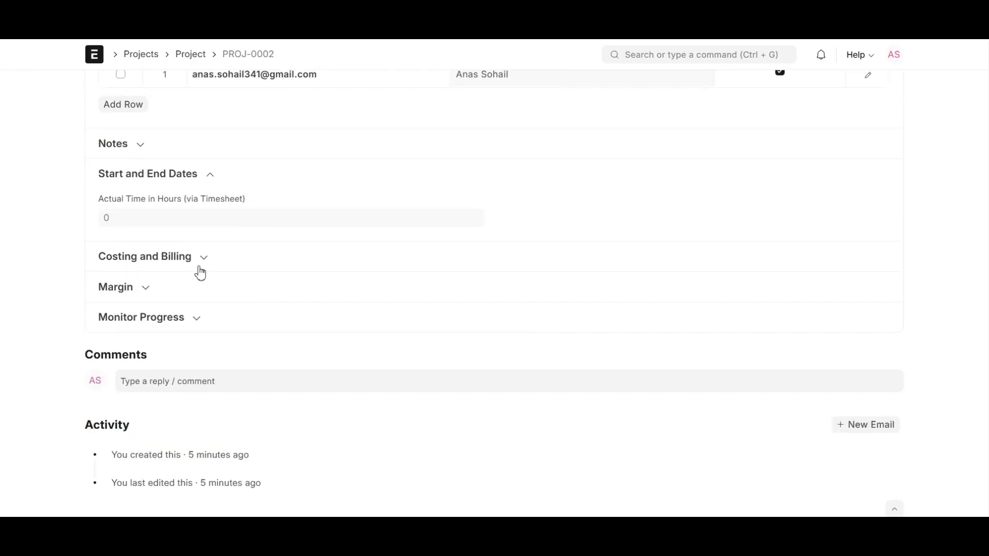
click(207, 174)
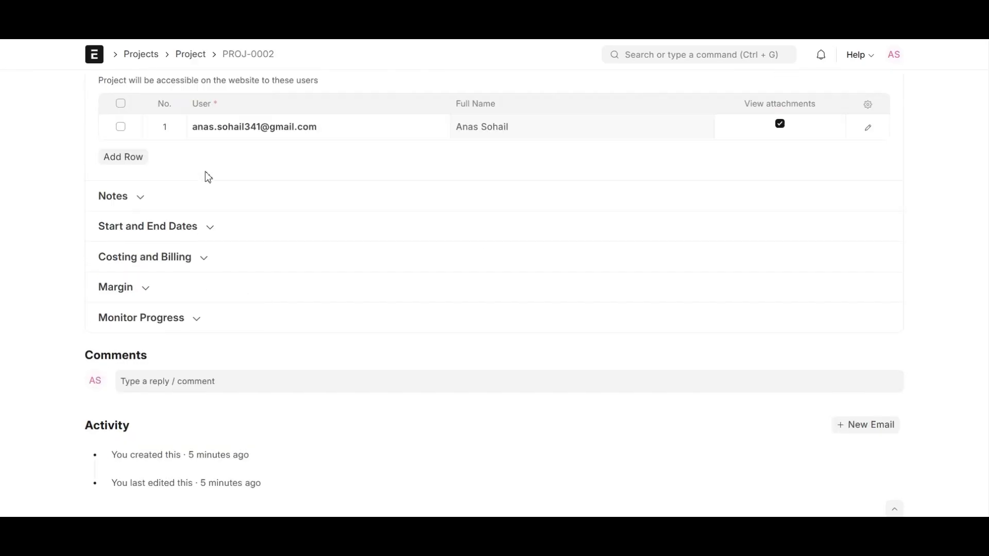
Enter an Estimated Cost of 120000 under Costing and Billing and review the £0.00 totals
click(187, 262)
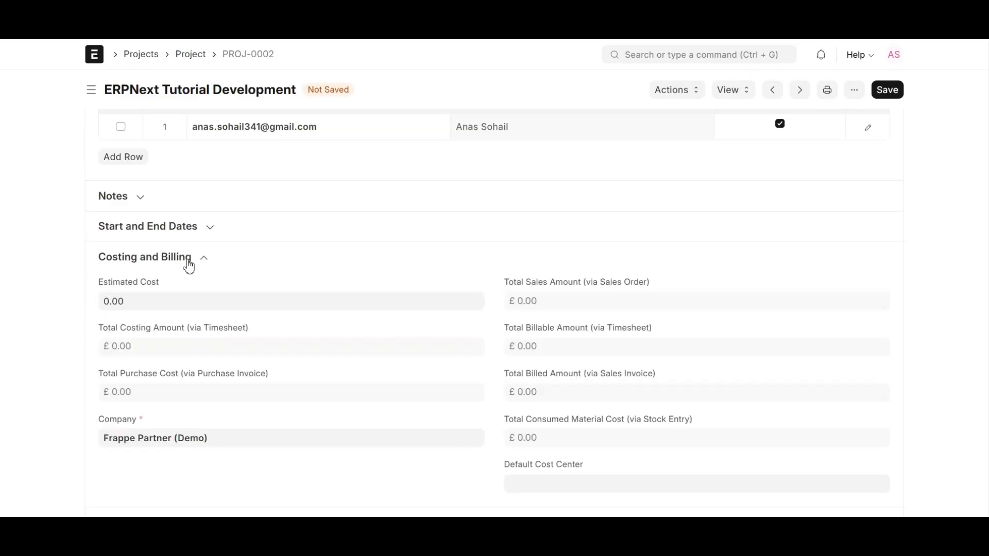
click(164, 304)
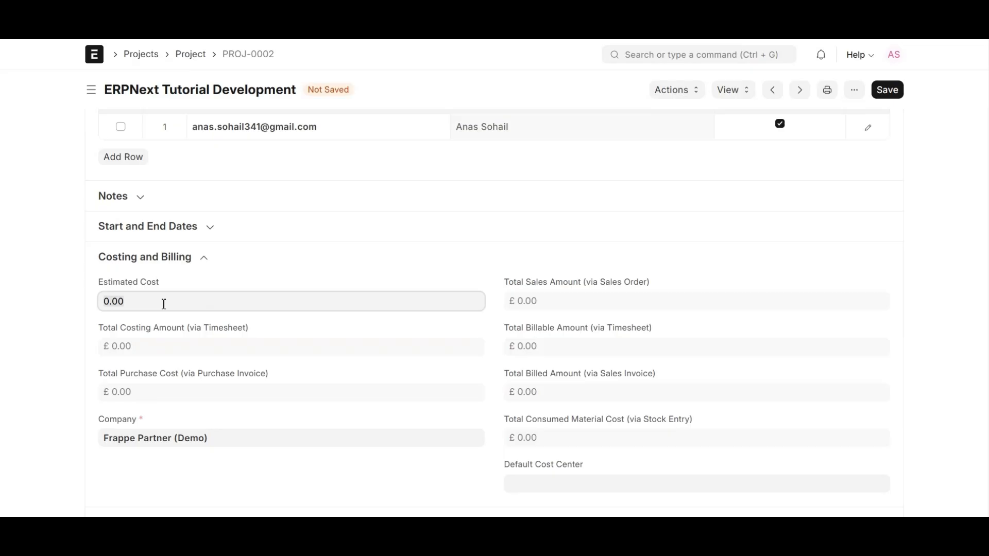
text(120000)
click(58, 325)
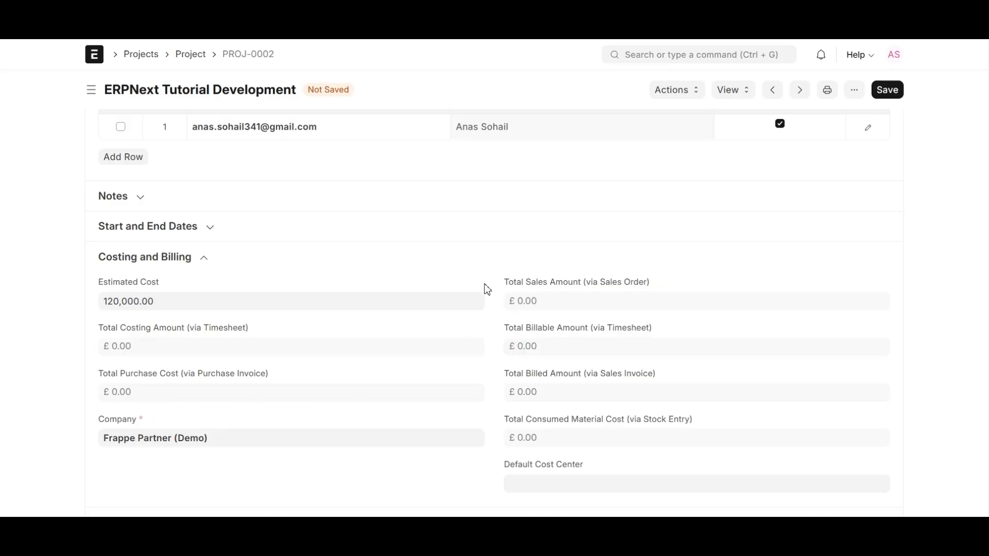
click(645, 287)
drag(82, 334, 261, 333)
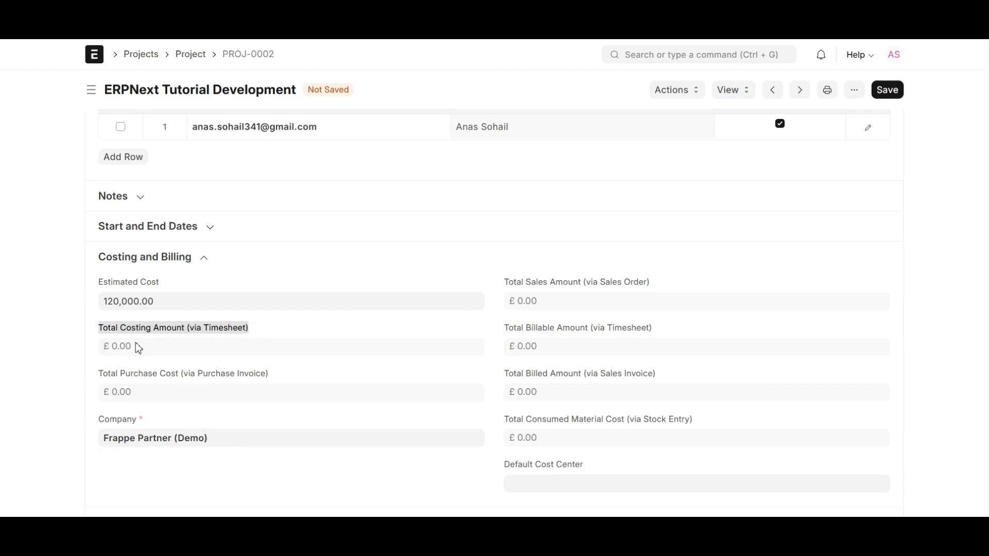
click(105, 344)
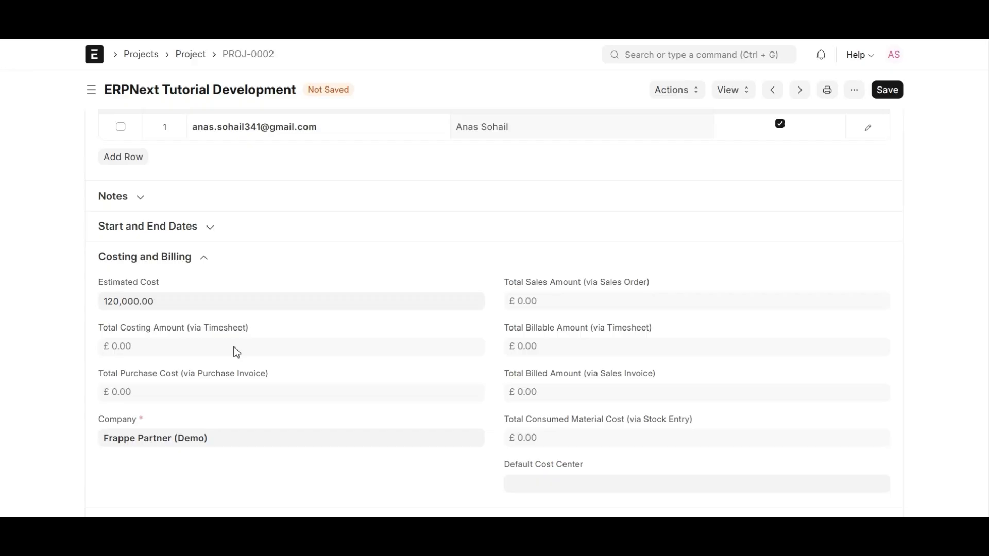
drag(507, 330, 662, 335)
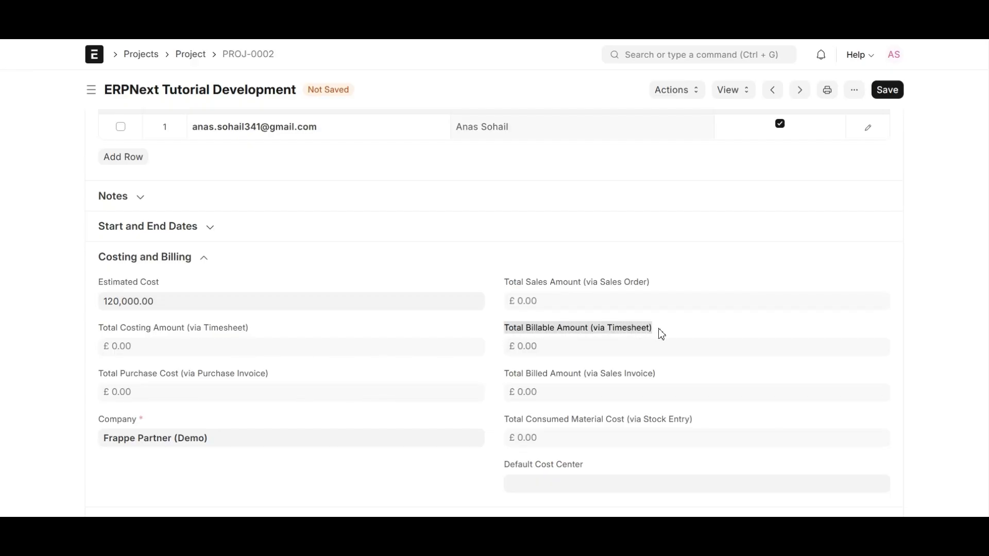
click(662, 335)
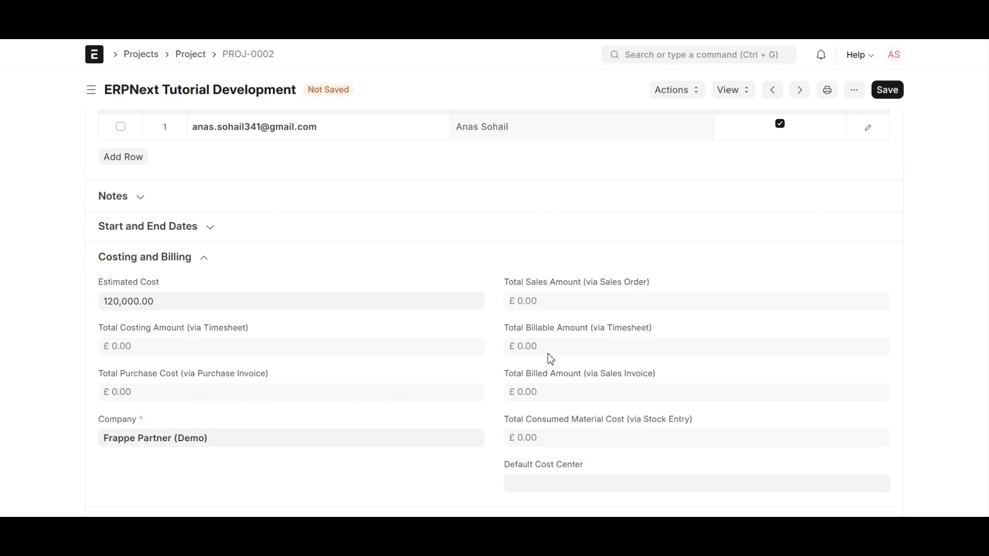
scroll(531, 348, up, 15)
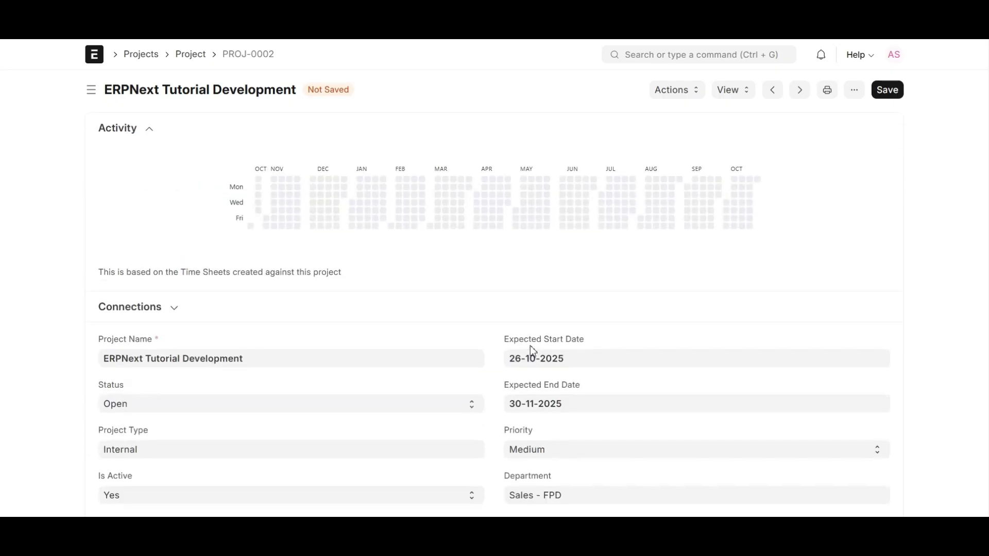
Review the Connections and the billed, purchase and consumed material cost totals
click(174, 309)
scroll(128, 325, down, 1)
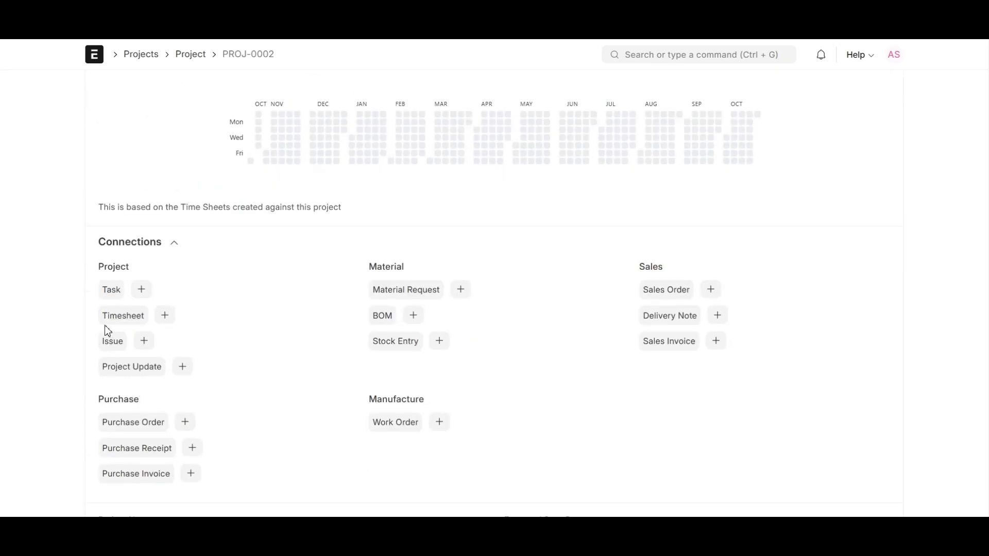
click(174, 243)
scroll(199, 285, down, 10)
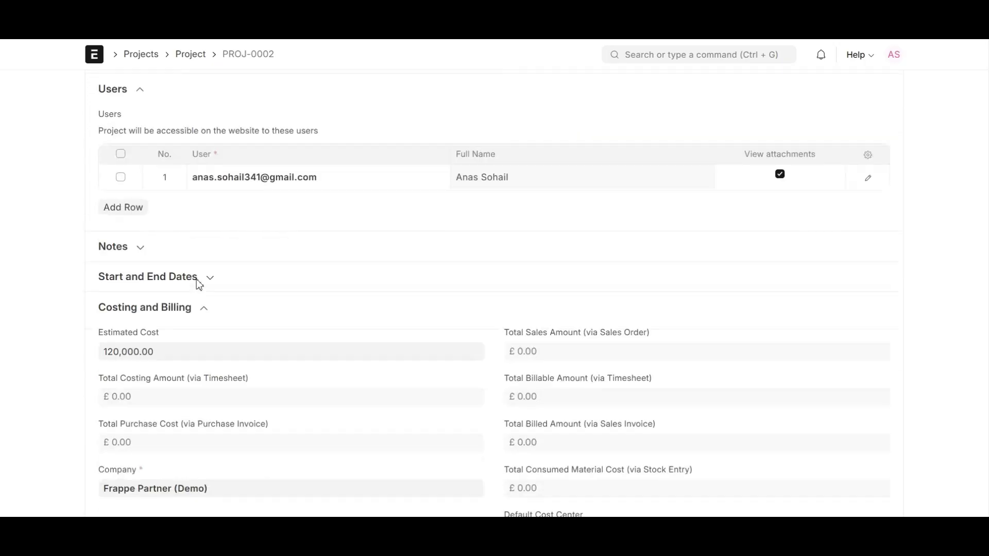
scroll(199, 284, down, 5)
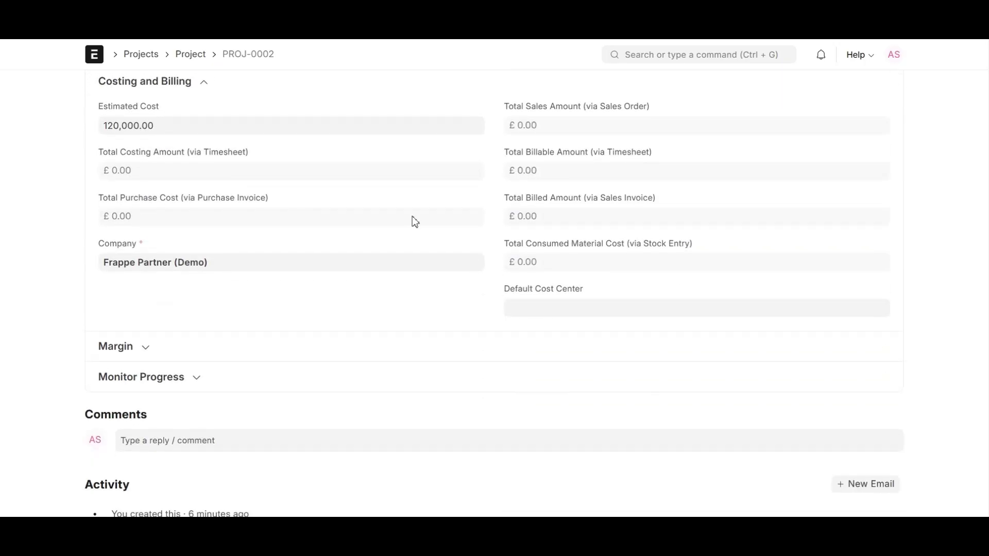
drag(507, 216, 554, 219)
click(556, 226)
drag(104, 219, 168, 230)
click(186, 228)
drag(496, 244, 721, 244)
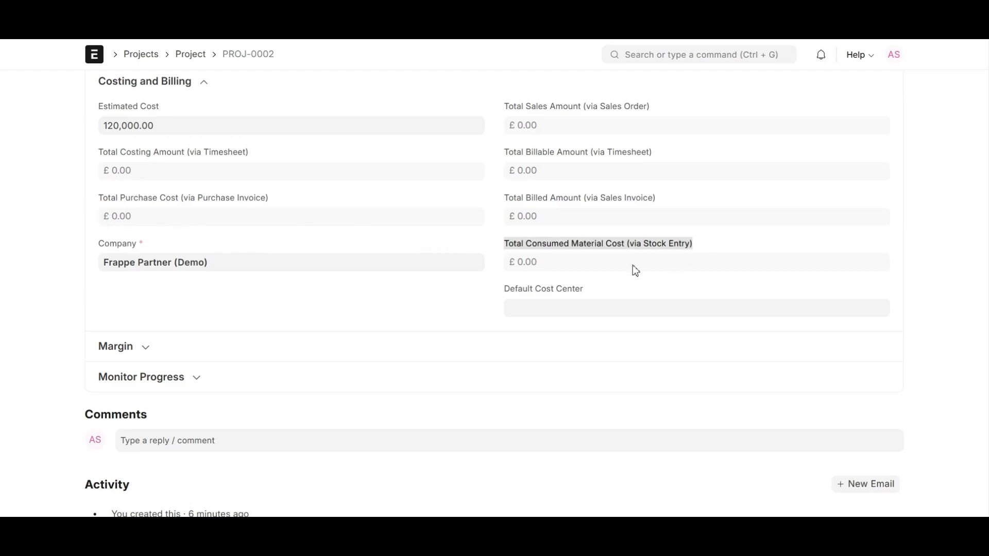
click(529, 271)
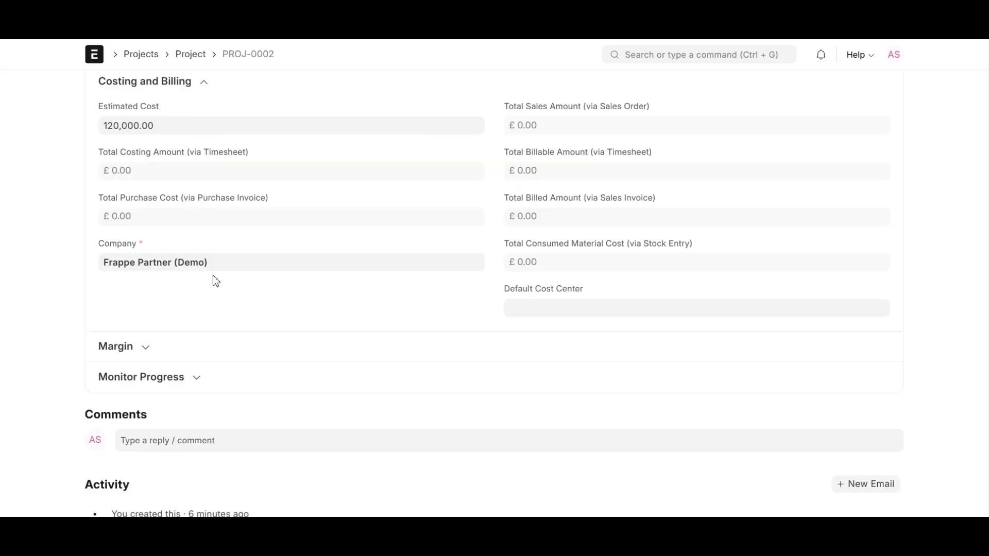
Set Default Cost Center to Main - FPD and collapse Costing and Billing
click(558, 307)
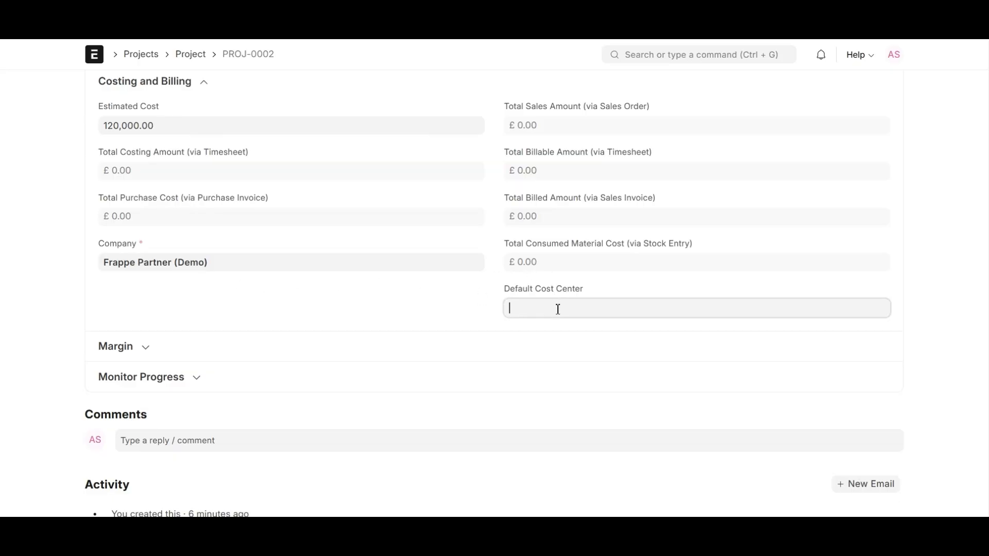
click(525, 373)
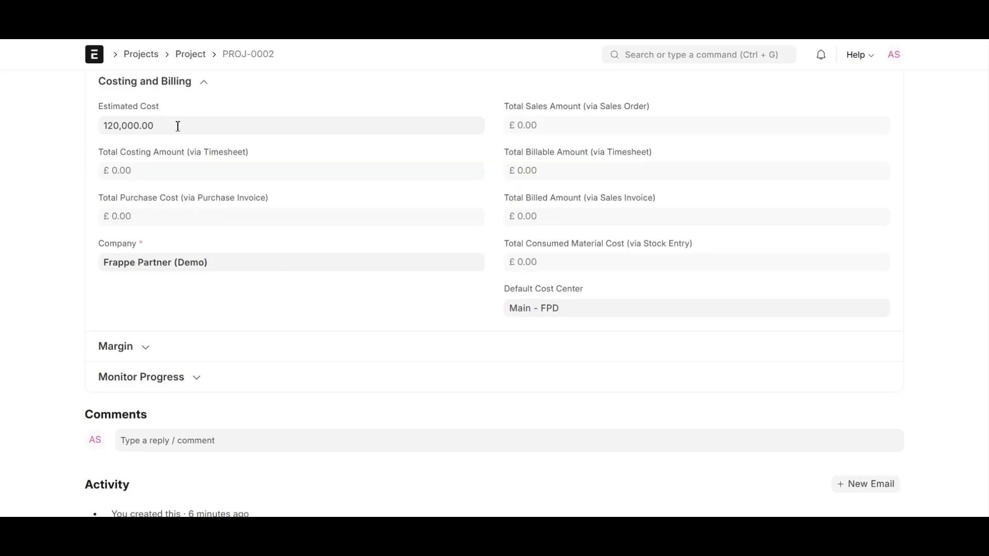
click(206, 88)
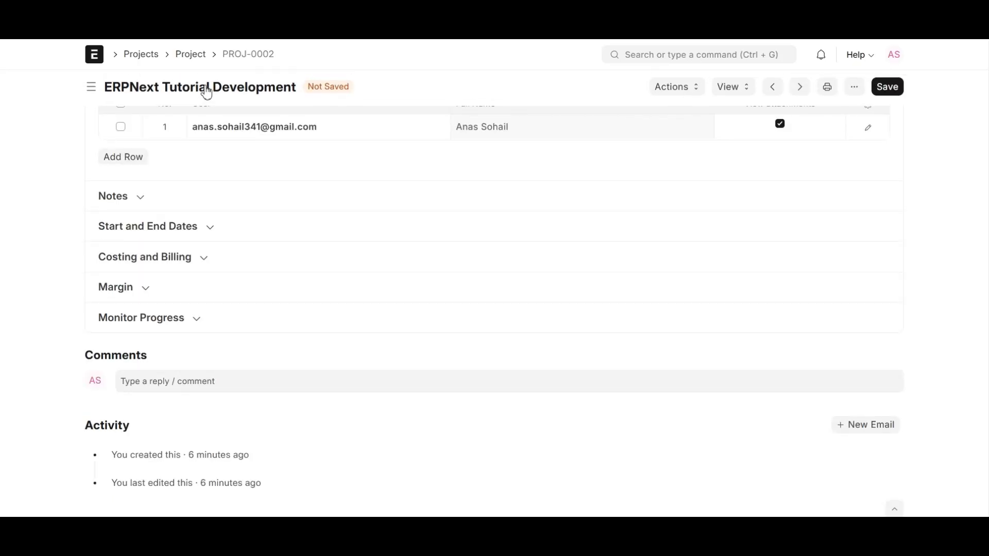
Check the £0.00 Gross Margin, then expand Monitor Progress
click(146, 295)
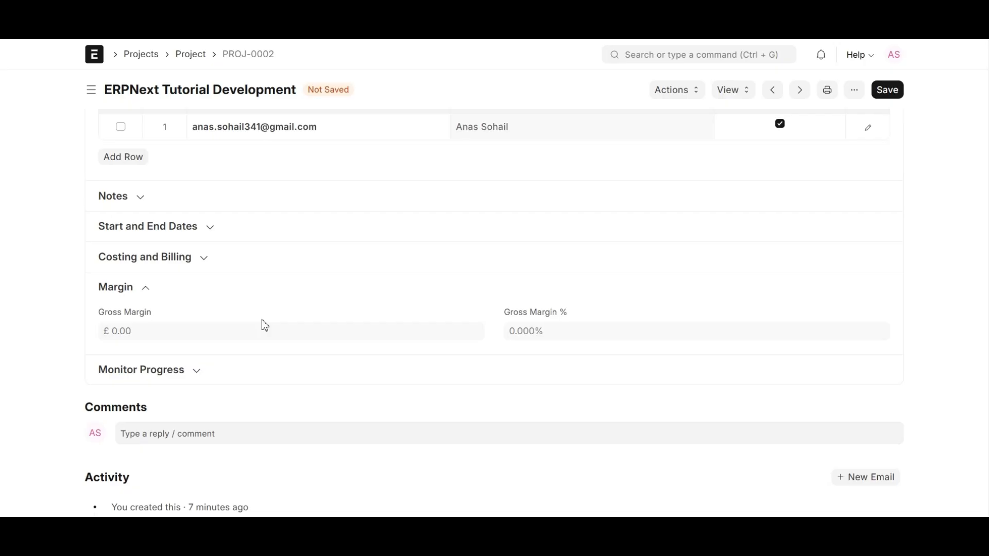
click(147, 289)
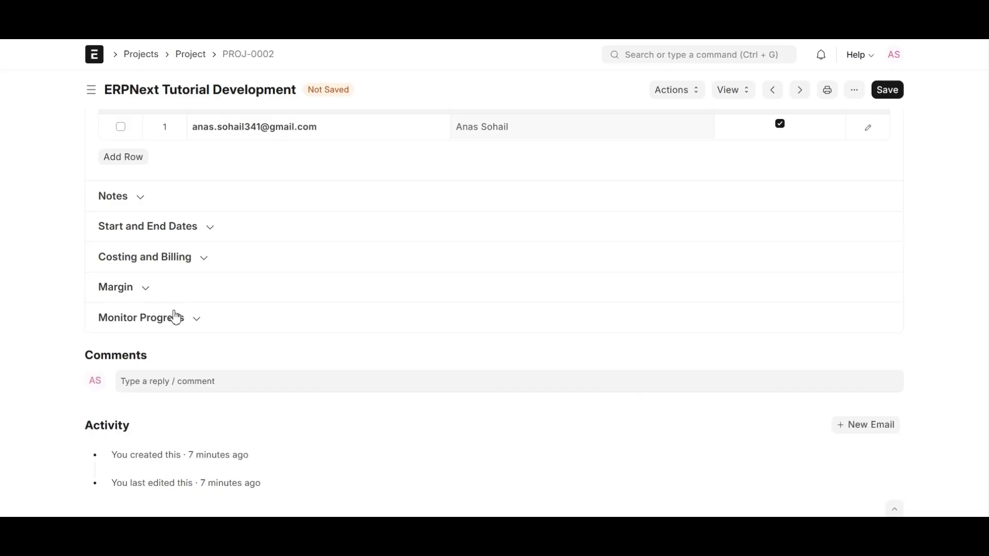
click(196, 321)
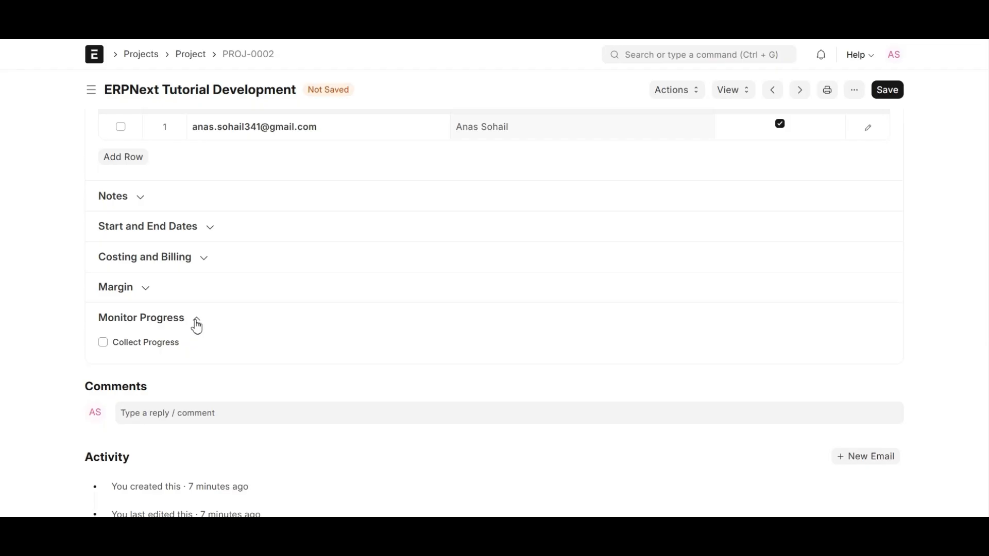
Tick Collect Progress with Holiday List 2025-2026, Frequency Weekly, sent on Monday
click(104, 344)
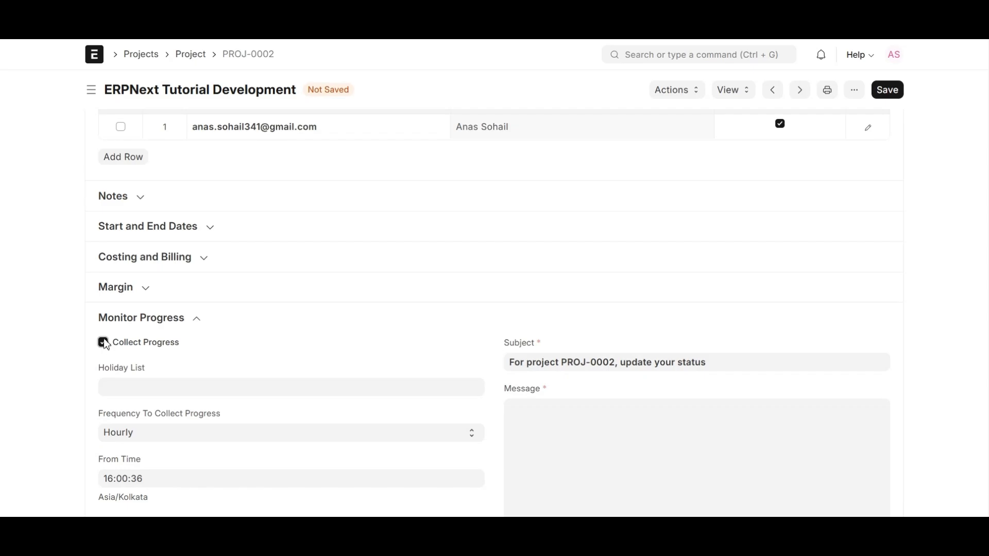
scroll(242, 300, down, 2)
scroll(283, 267, down, 2)
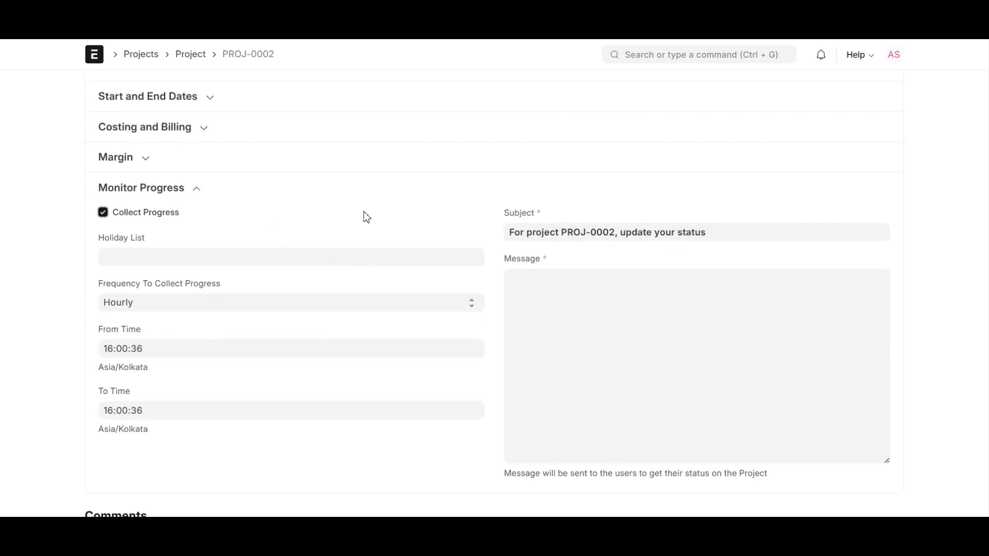
scroll(332, 225, down, 2)
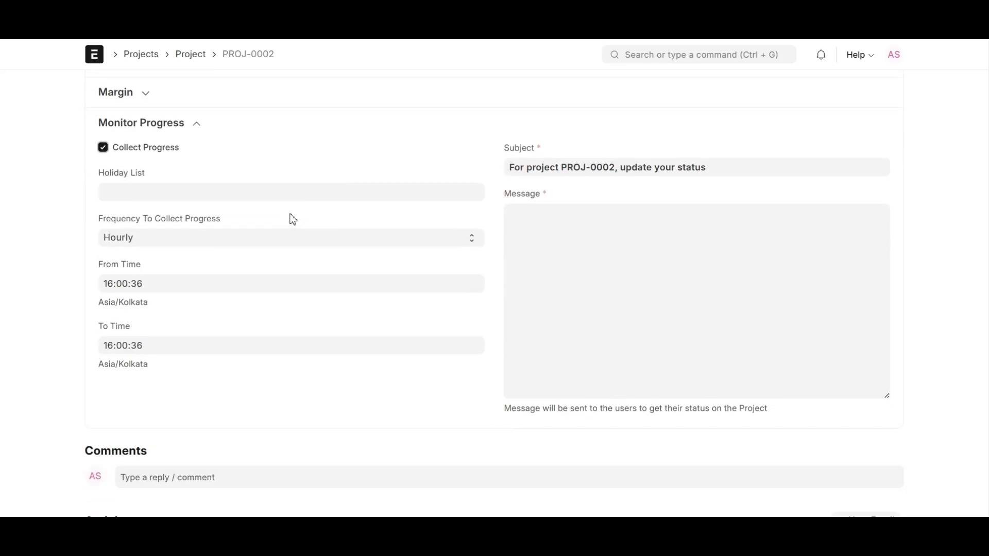
click(121, 196)
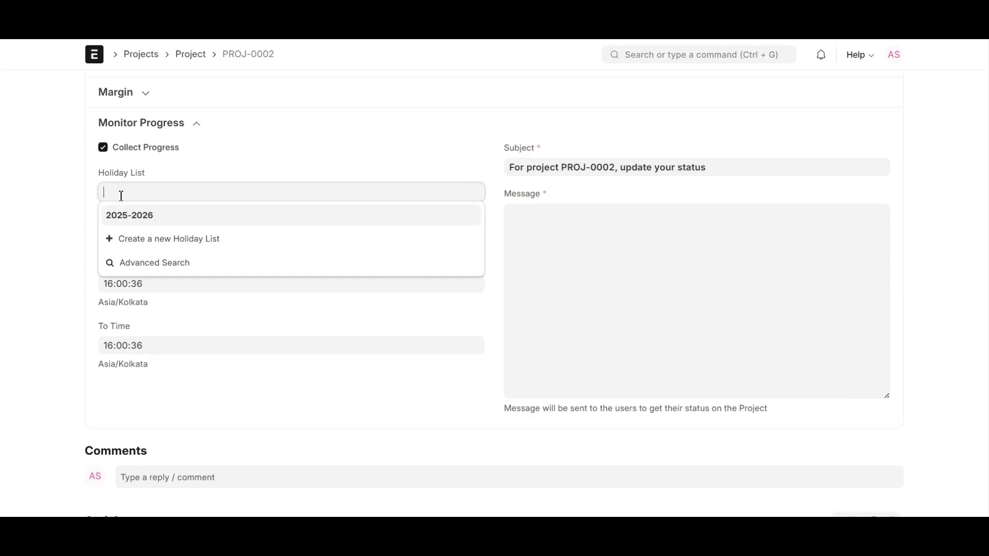
click(115, 219)
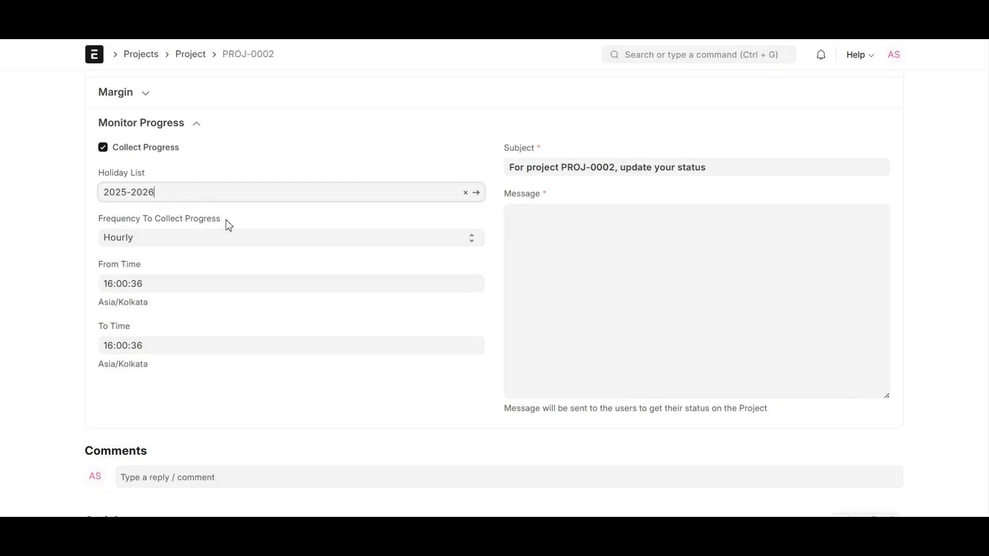
click(235, 240)
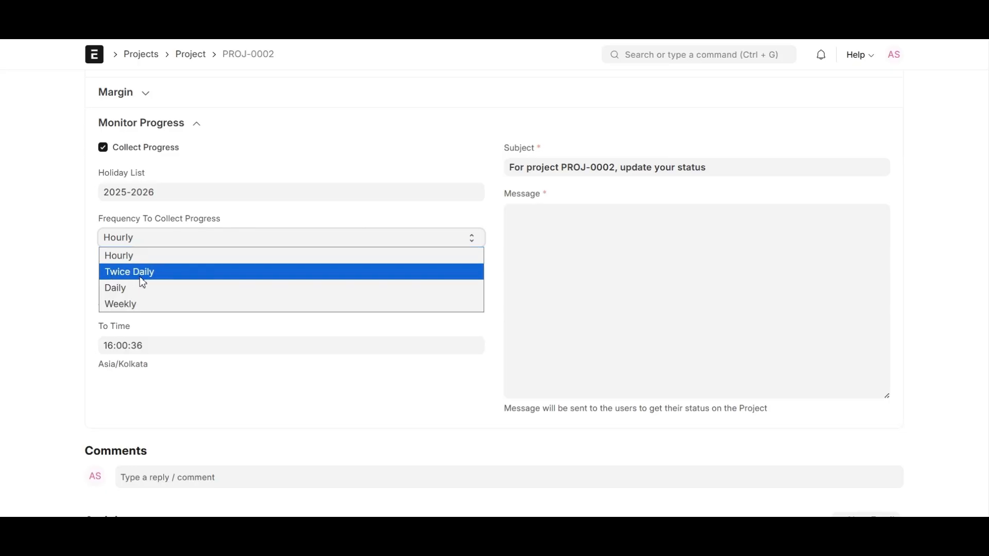
click(134, 305)
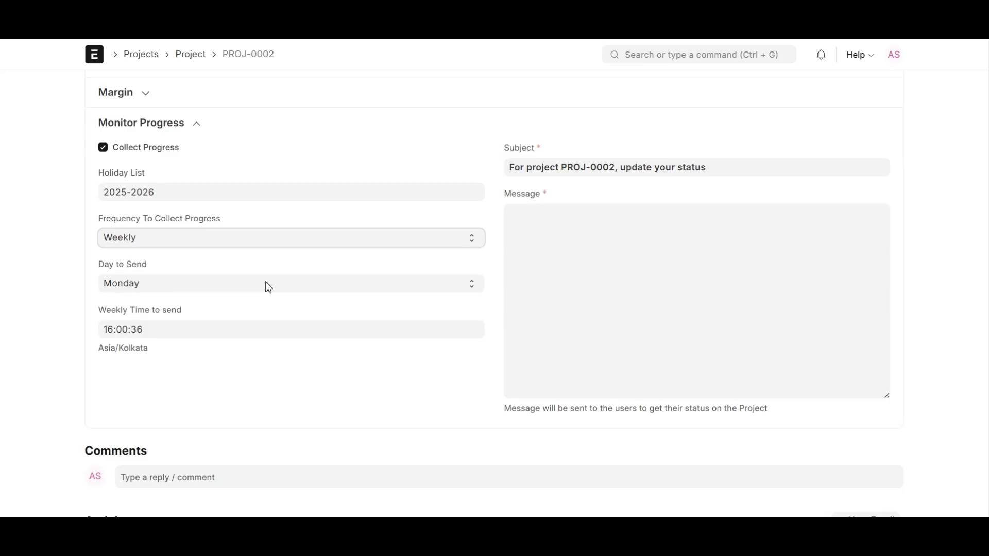
click(290, 284)
click(290, 285)
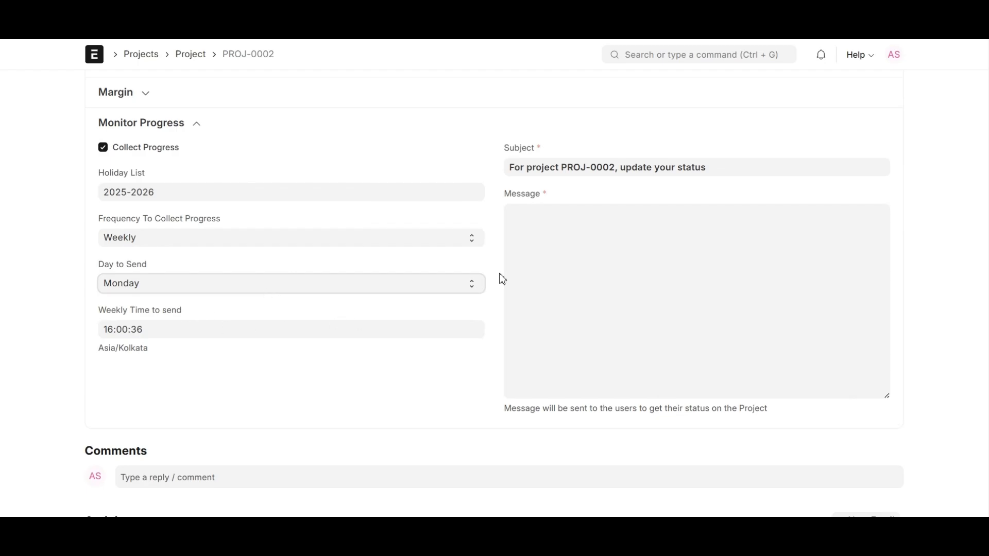
click(569, 243)
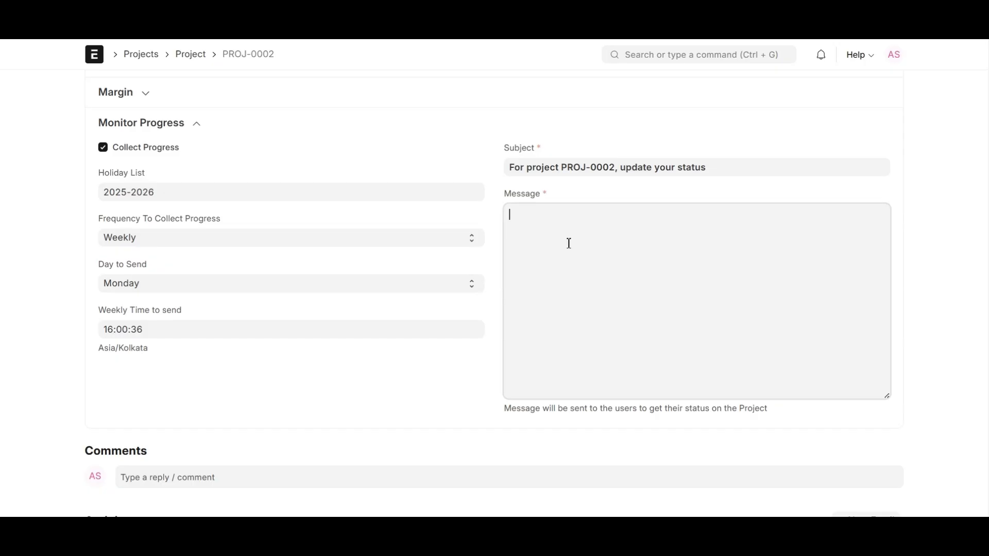
Enter the progress message 'Reports For Progress.' and save the project
text(Reports For Progress.)
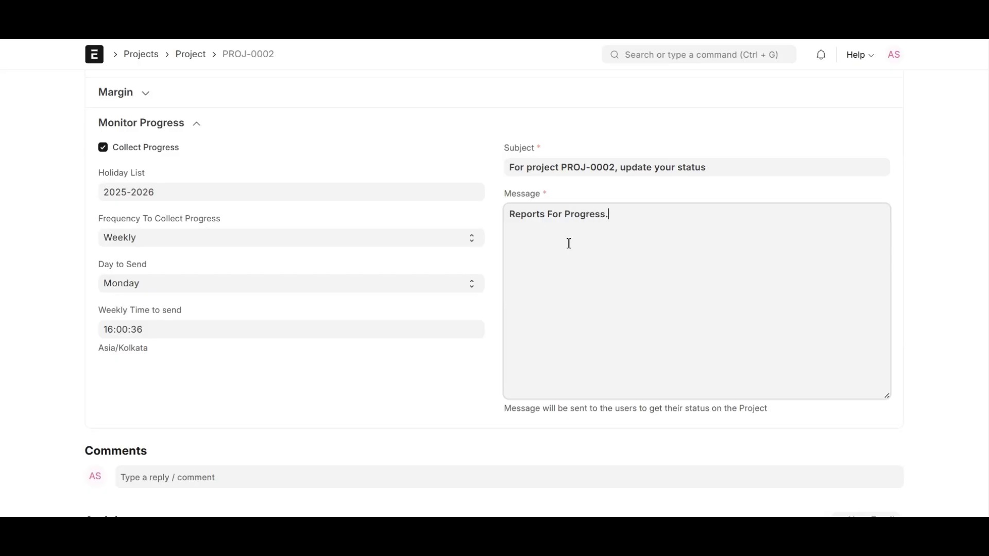
scroll(439, 280, up, 8)
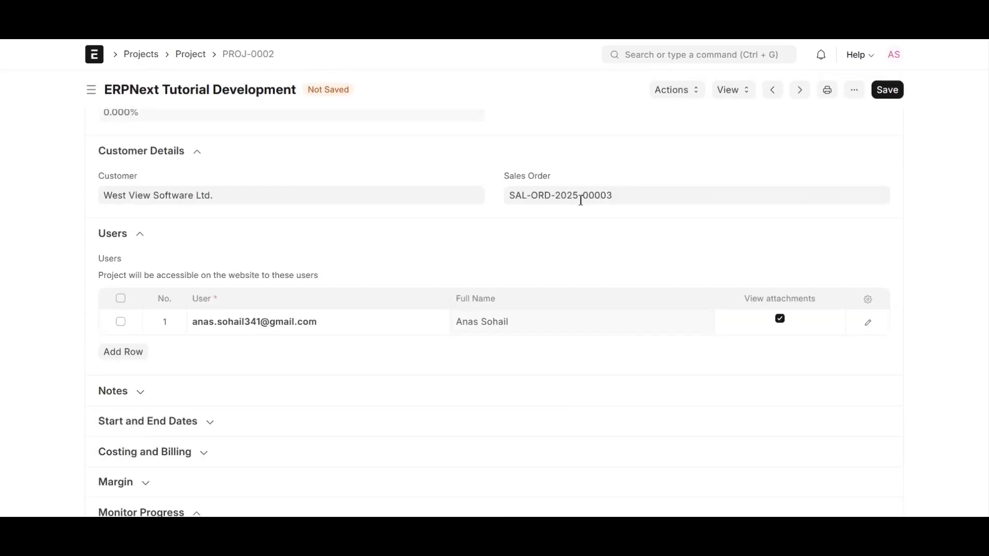
click(882, 92)
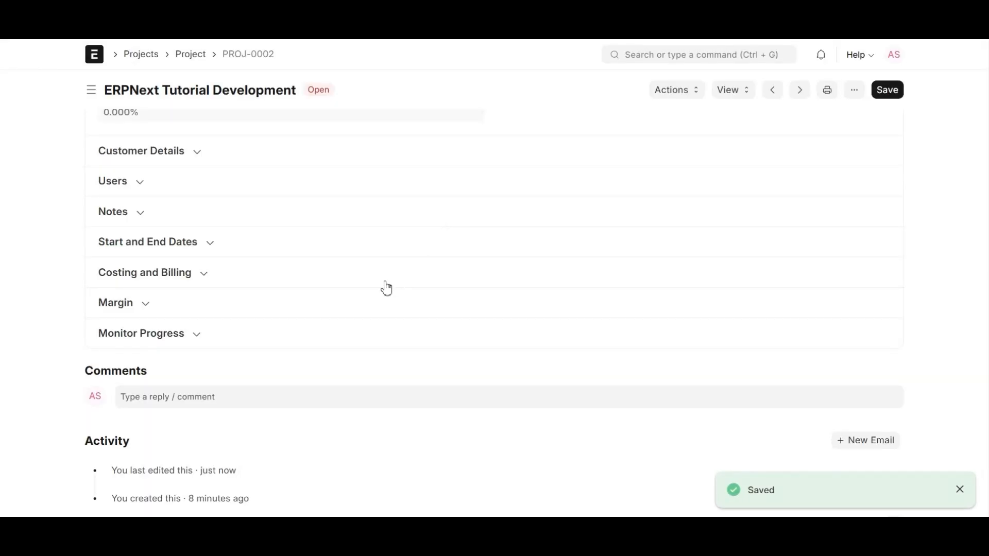
scroll(387, 289, up, 10)
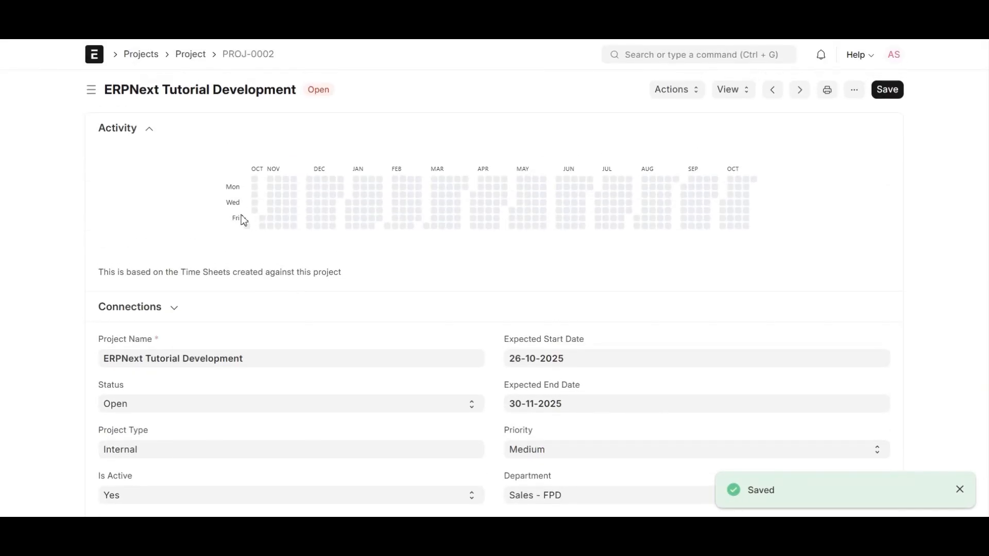
click(135, 308)
scroll(206, 269, down, 1)
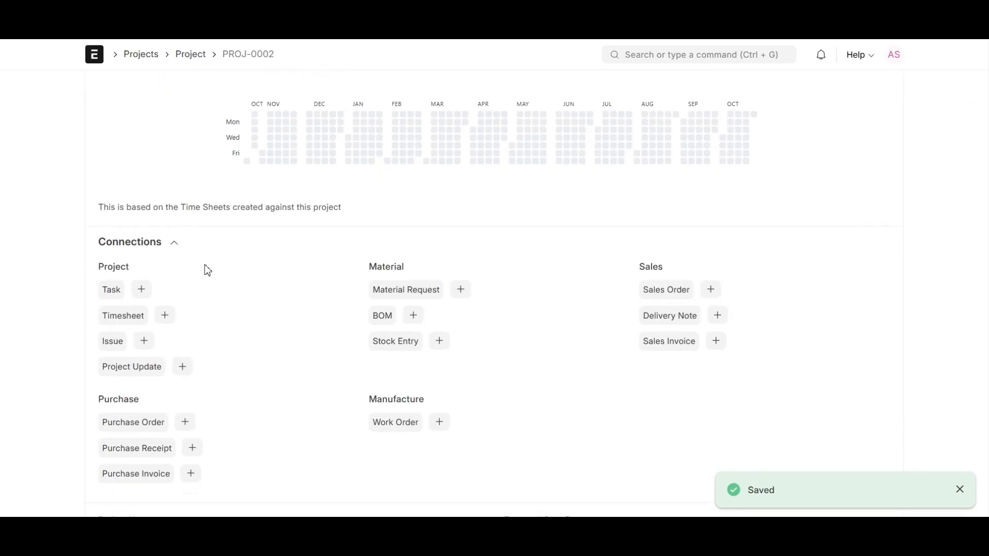
click(152, 246)
scroll(159, 256, down, 7)
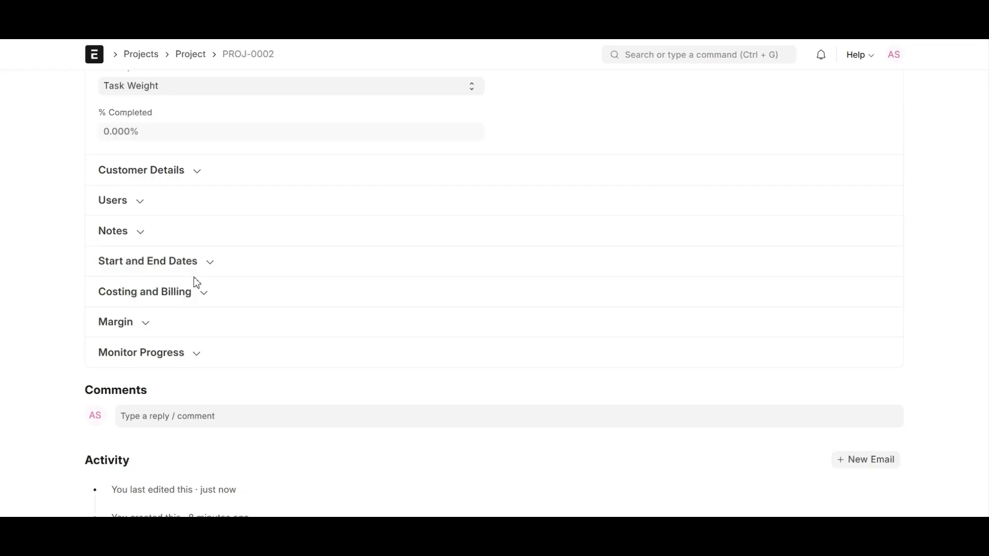
scroll(364, 331, down, 1)
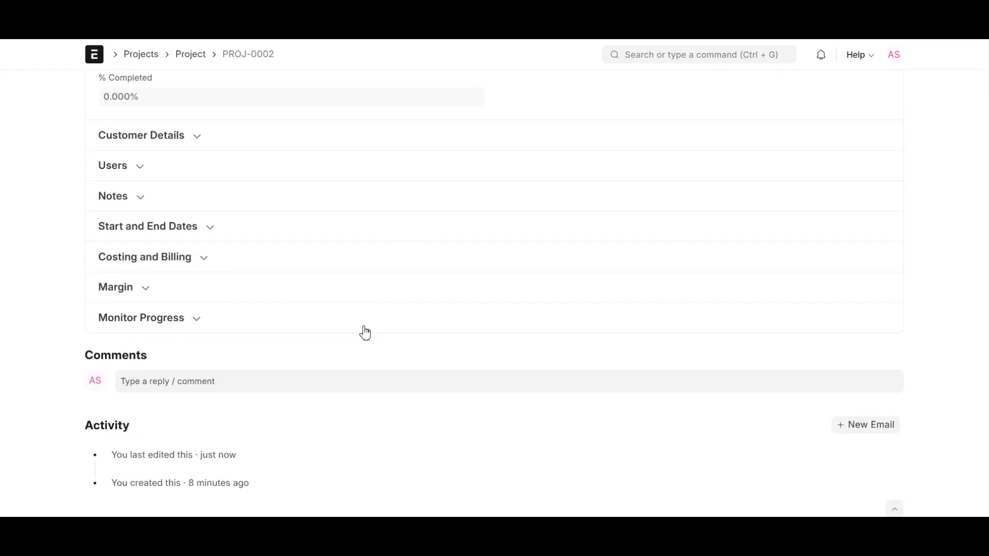
scroll(366, 332, up, 6)
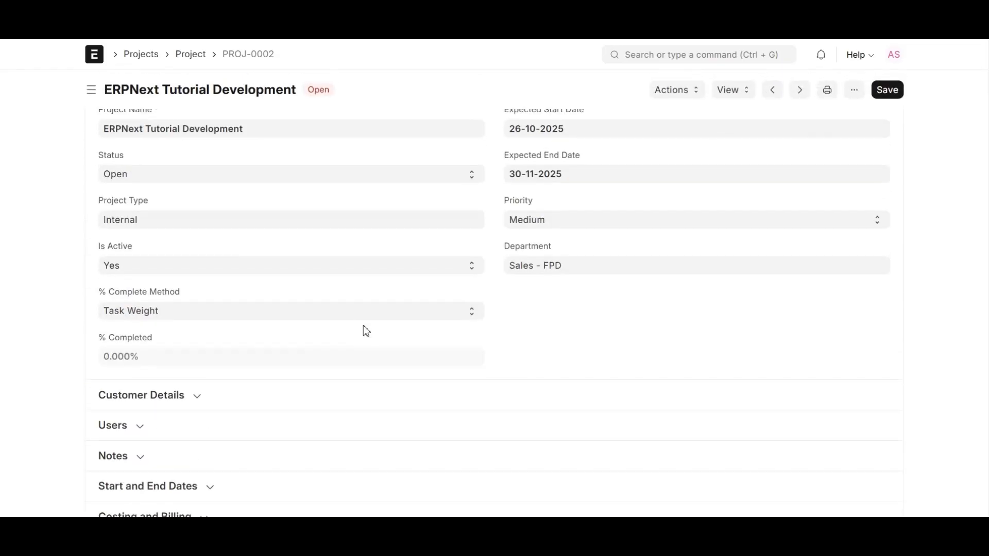
scroll(367, 331, up, 1)
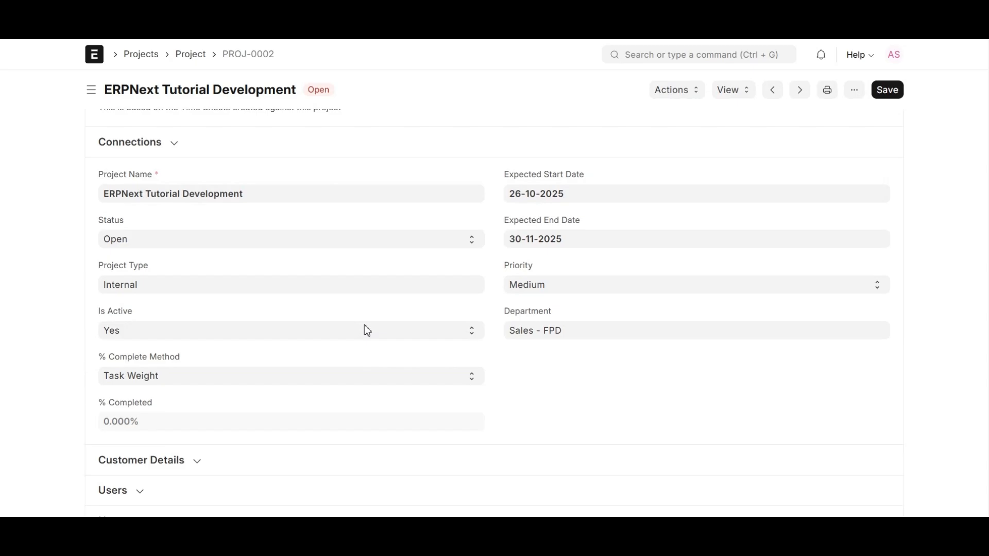